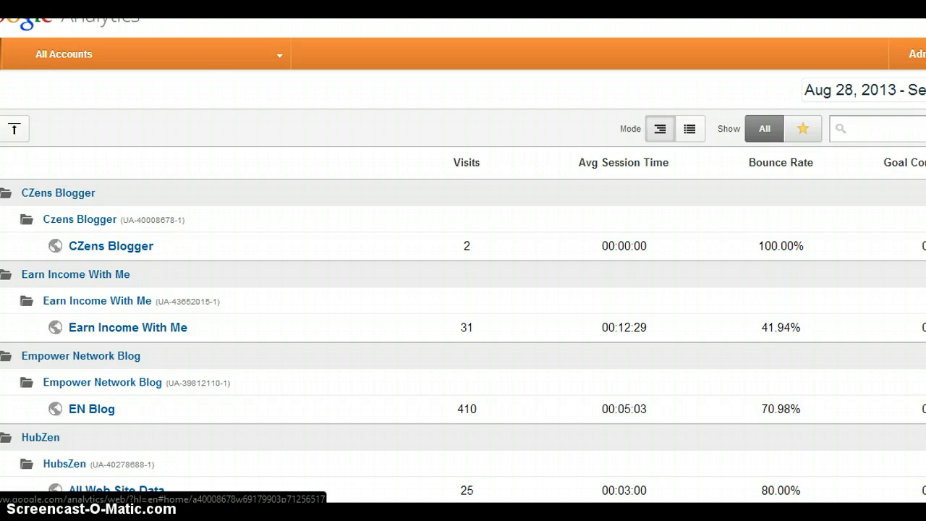
# - Look through the account selector and the property listed under CZens Blogger, then return to the full accounts list
pyautogui.click(286, 53)
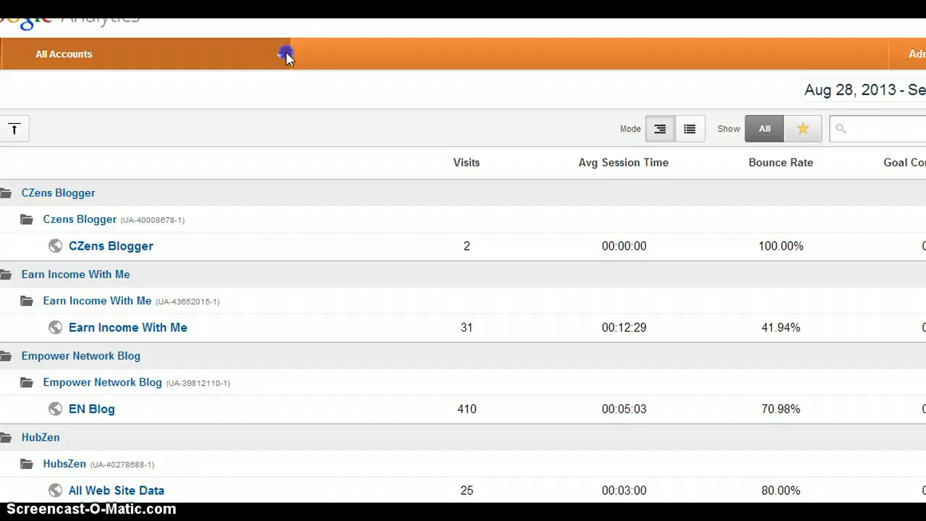
pyautogui.click(284, 53)
pyautogui.click(277, 61)
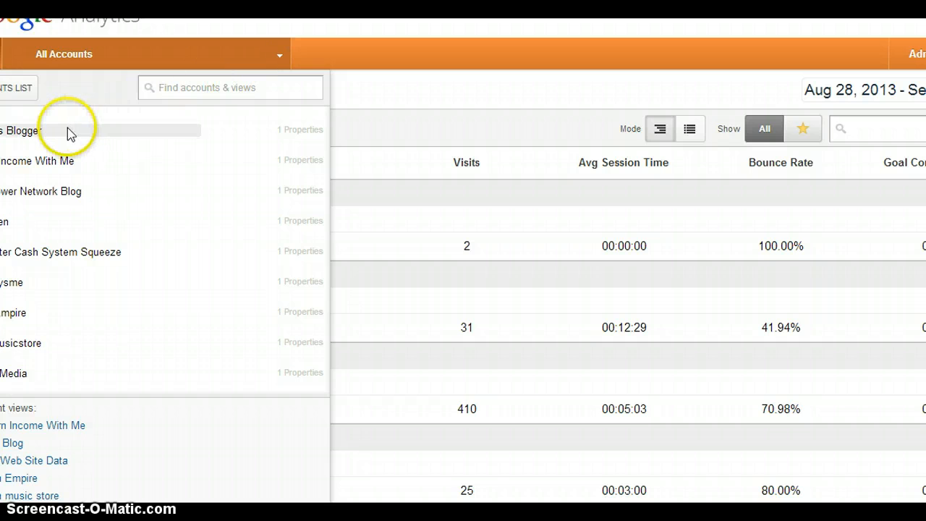
pyautogui.click(42, 131)
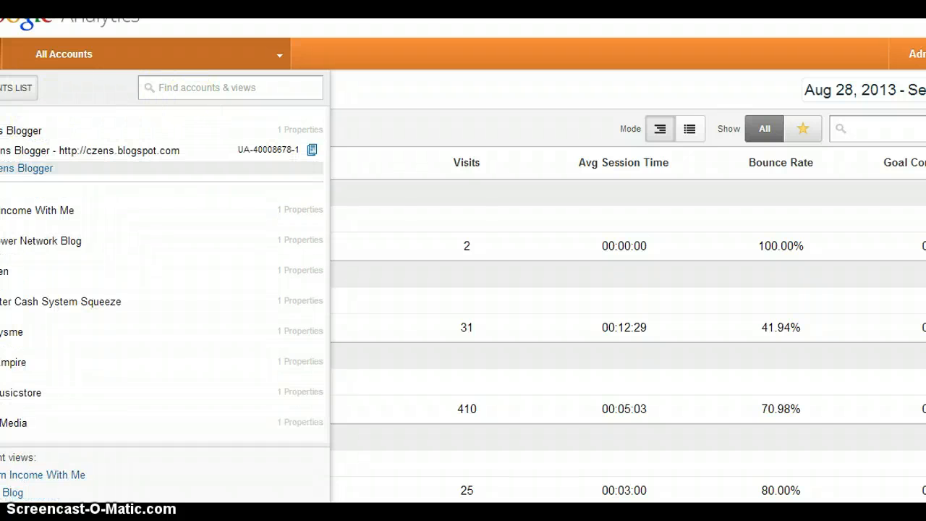
pyautogui.click(14, 87)
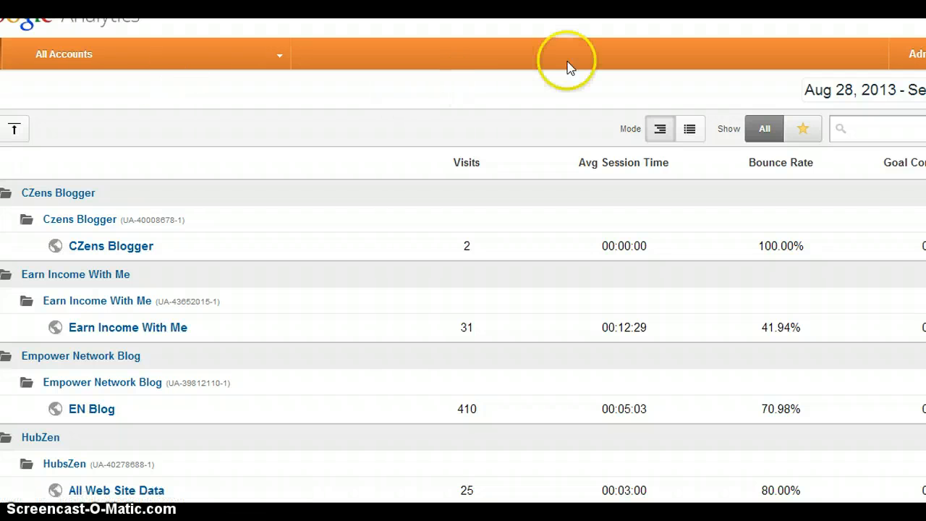
# - Go to the administration page and start creating a new account from the account choices
pyautogui.click(905, 50)
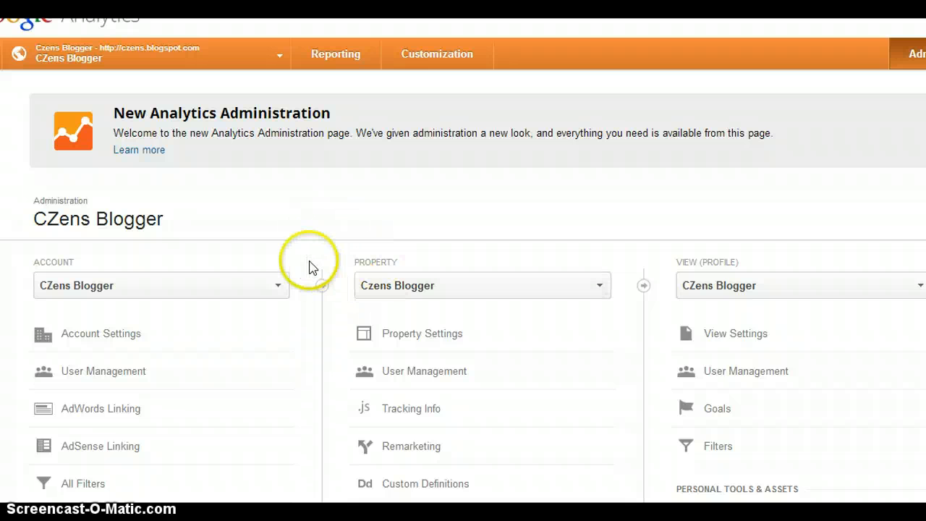
pyautogui.click(280, 289)
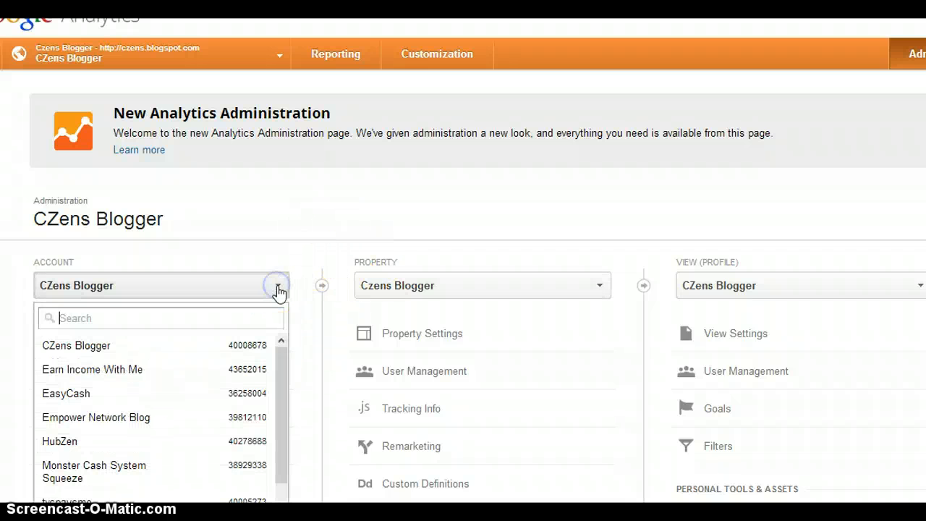
pyautogui.moveTo(285, 388); pyautogui.dragTo(285, 455)
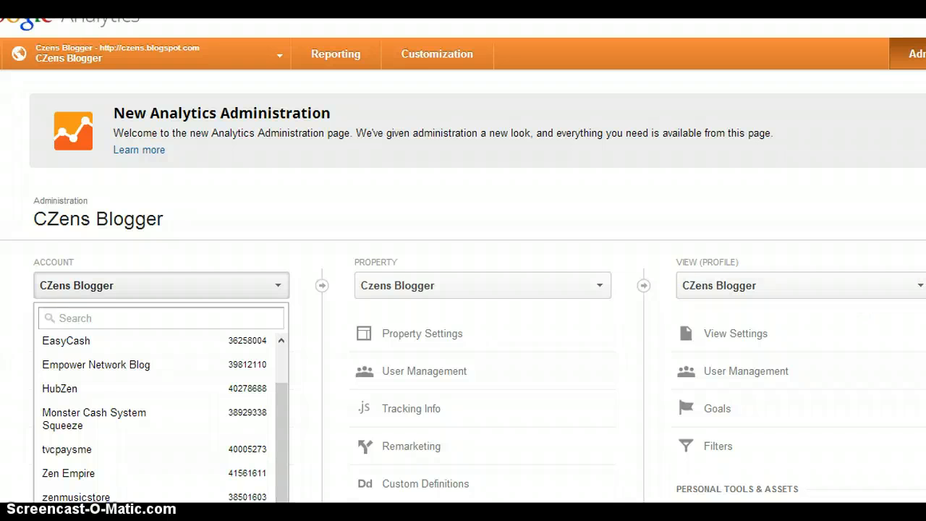
pyautogui.press('Escape')
pyautogui.scroll(-2, 463, 289)
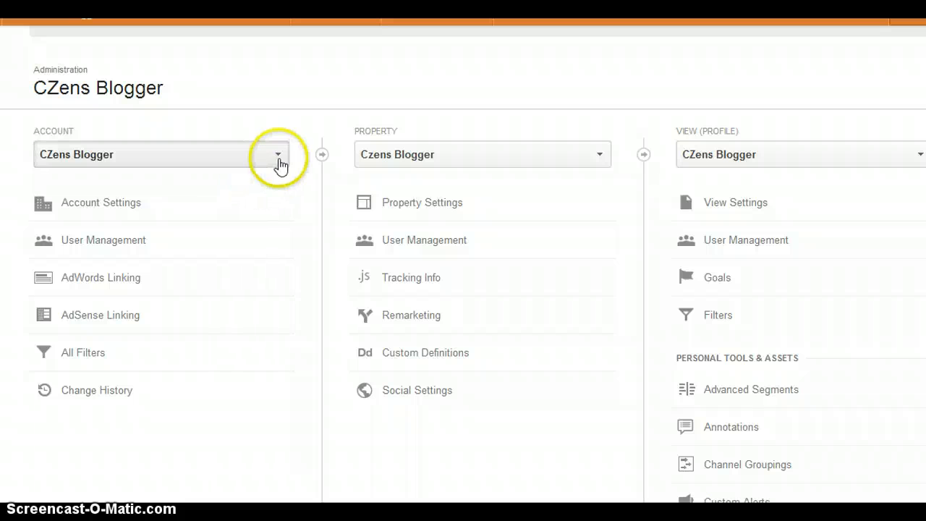
pyautogui.click(279, 161)
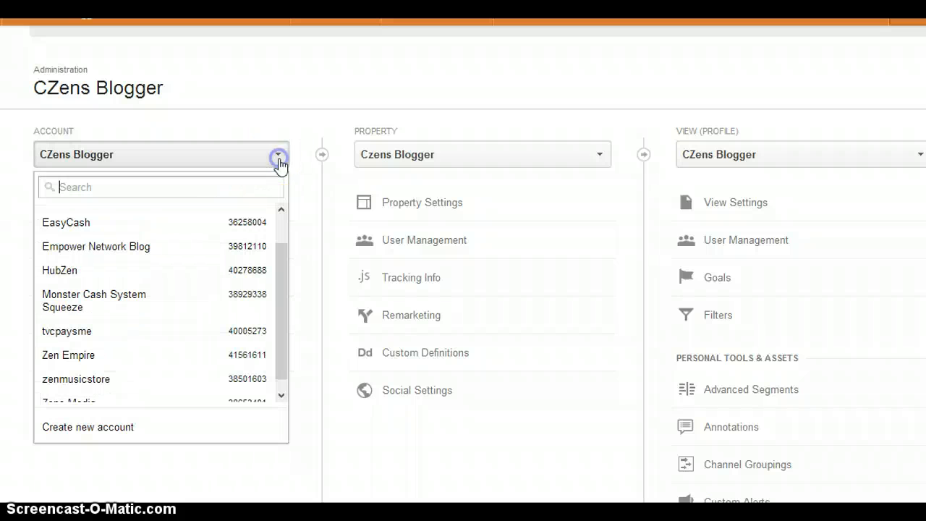
pyautogui.click(93, 430)
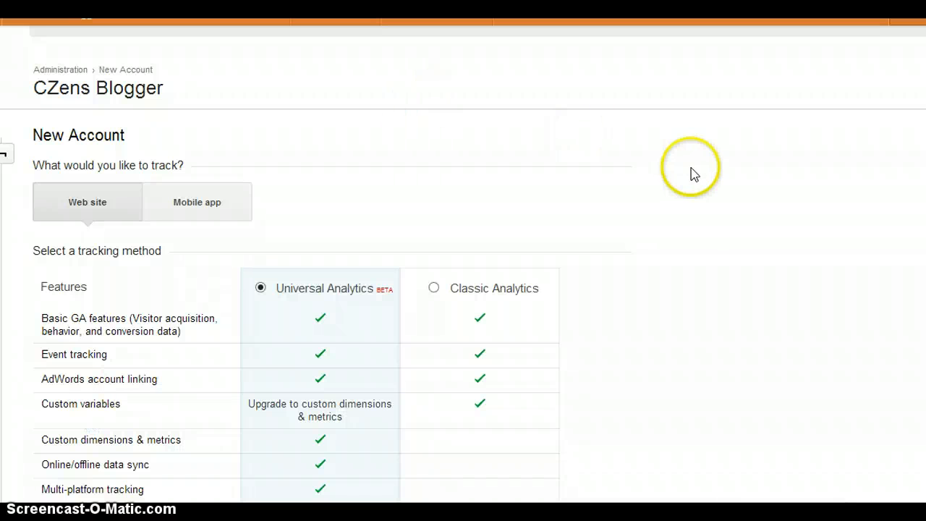
# - Name the new account thatsdogwash.com in the account setup section
pyautogui.scroll(-2, 463, 289)
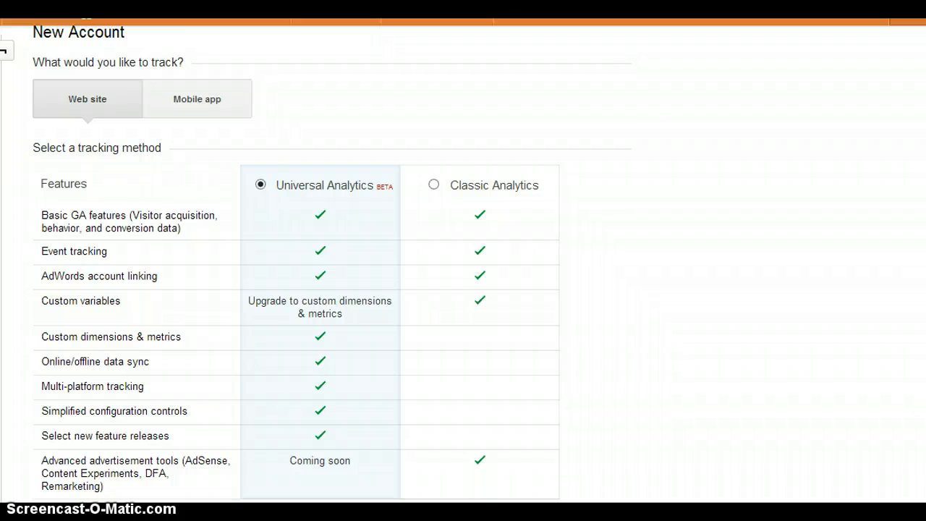
pyautogui.scroll(-1, 316, 261)
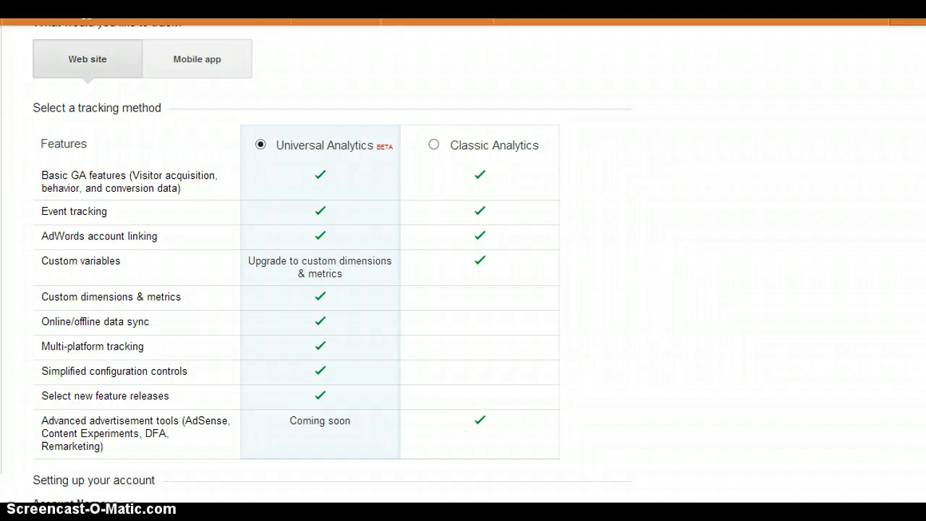
pyautogui.scroll(-1, 463, 261)
pyautogui.scroll(-3, 316, 263)
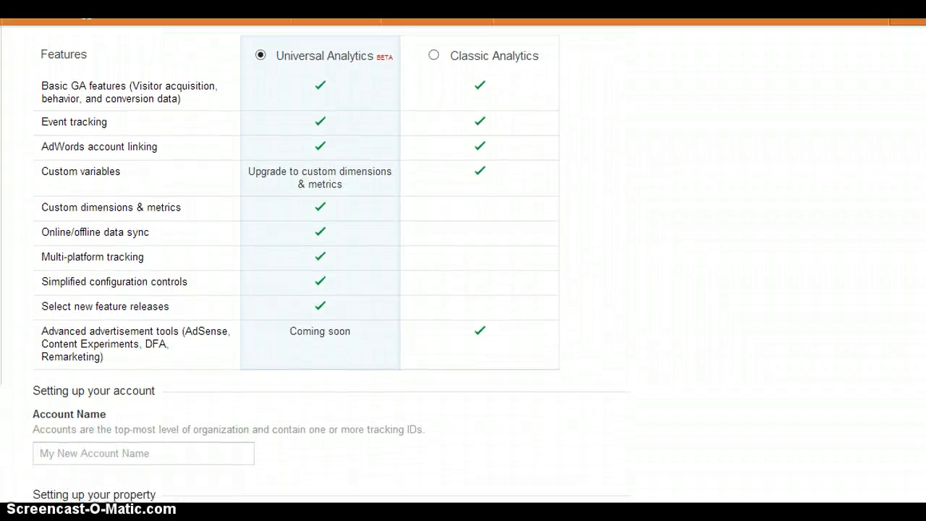
pyautogui.scroll(-6, 316, 263)
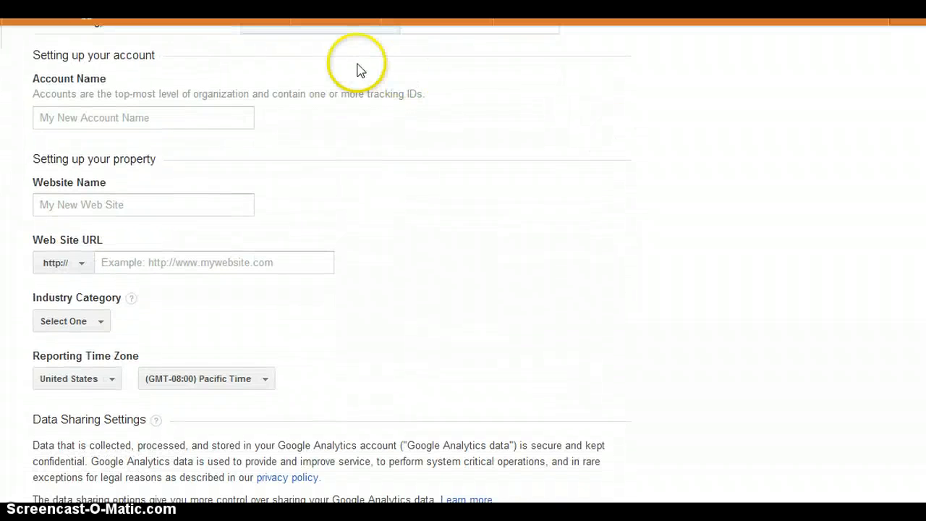
pyautogui.click(217, 120)
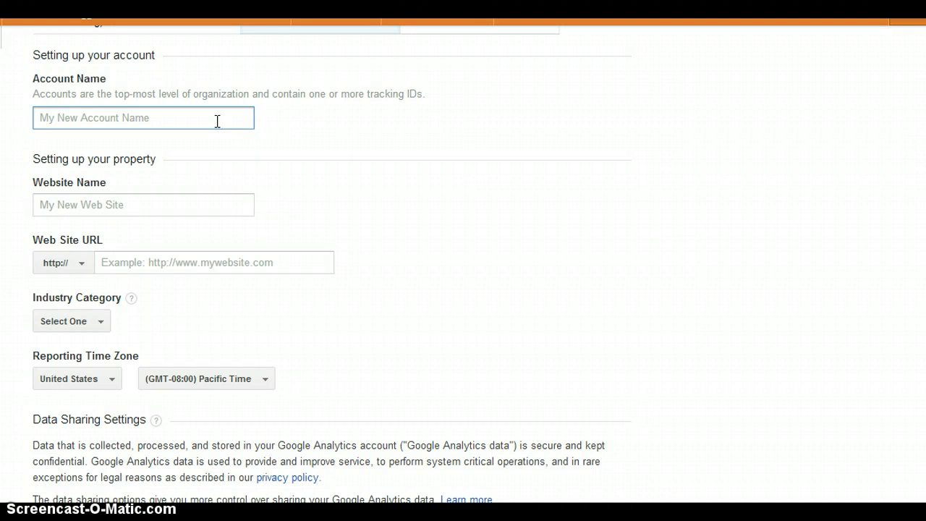
pyautogui.write('that')
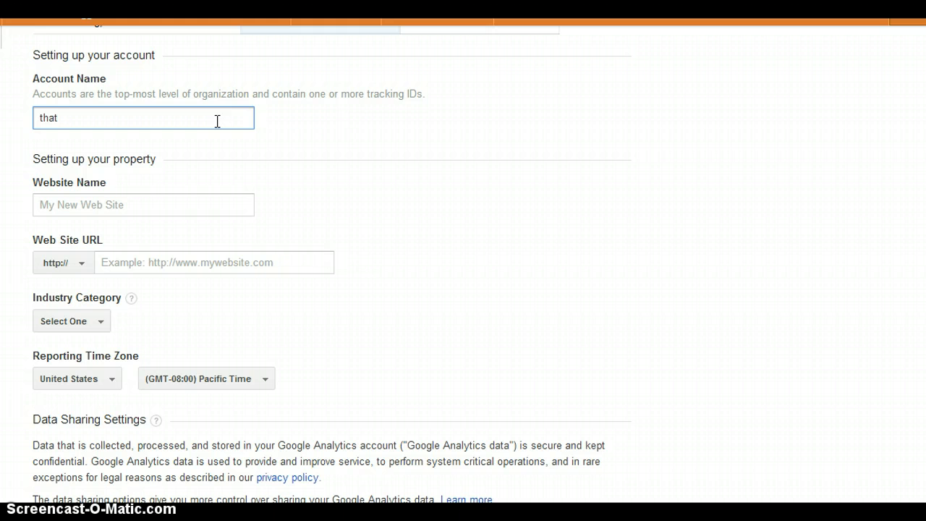
pyautogui.write('sdogwash.c')
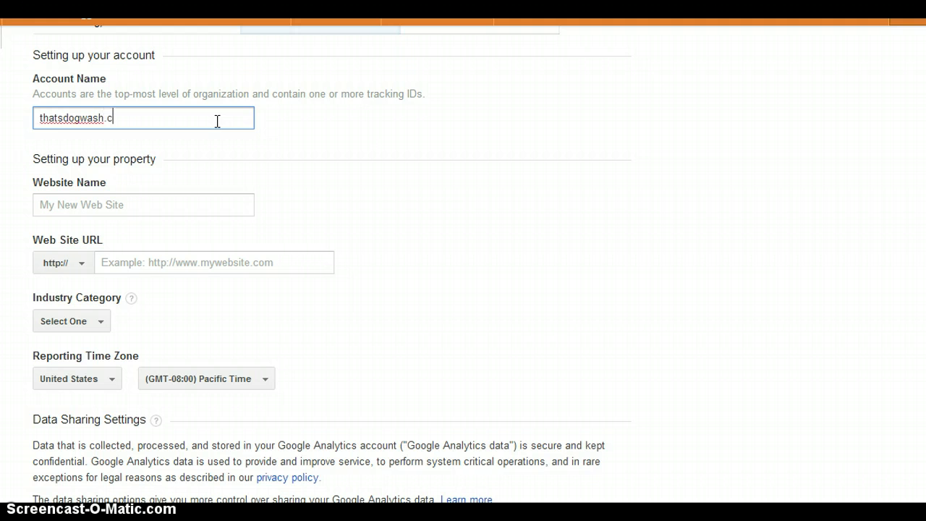
pyautogui.write('om')
# - Enter Thats Dog Wash as the website name in the property setup section
pyautogui.click(165, 207)
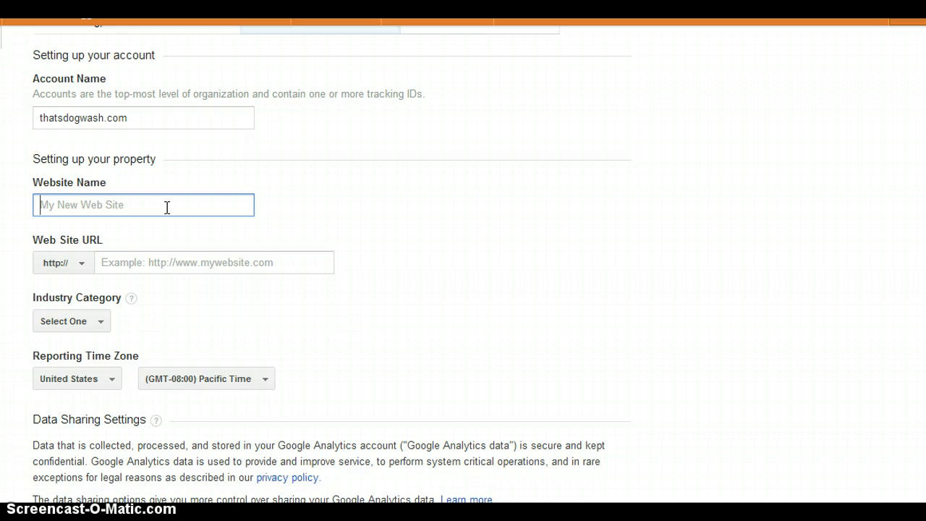
pyautogui.write('T')
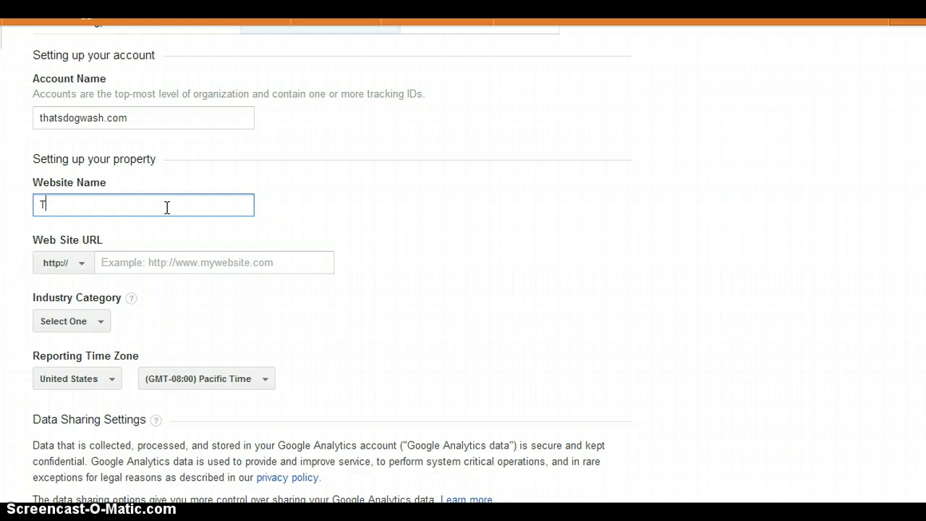
pyautogui.write('hat')
pyautogui.write('s Dog Wash')
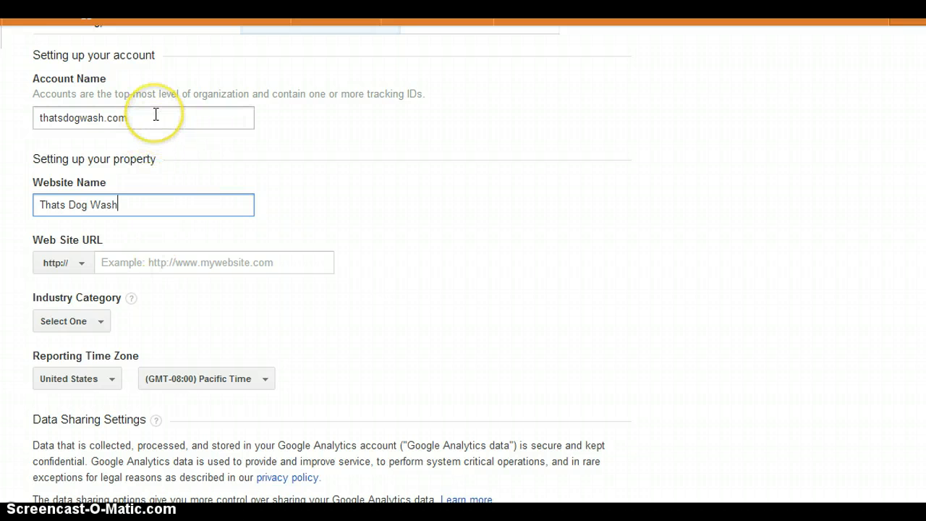
pyautogui.click(155, 116)
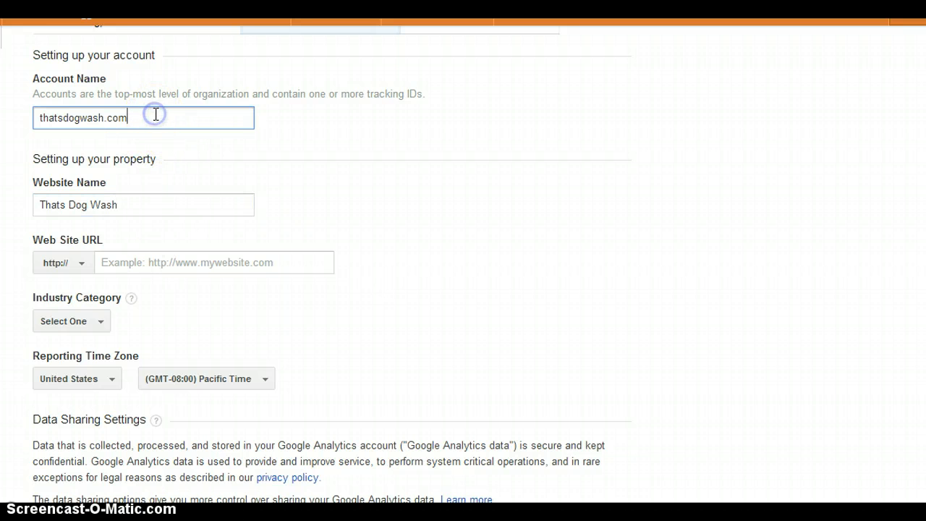
pyautogui.click(129, 204)
pyautogui.click(149, 237)
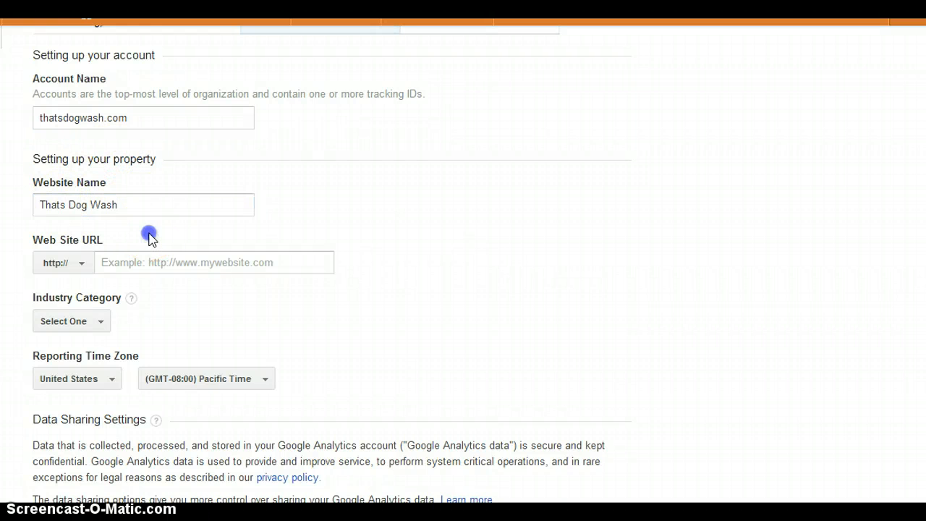
# - Enter thatsdogwash.com as the property's website URL
pyautogui.click(119, 263)
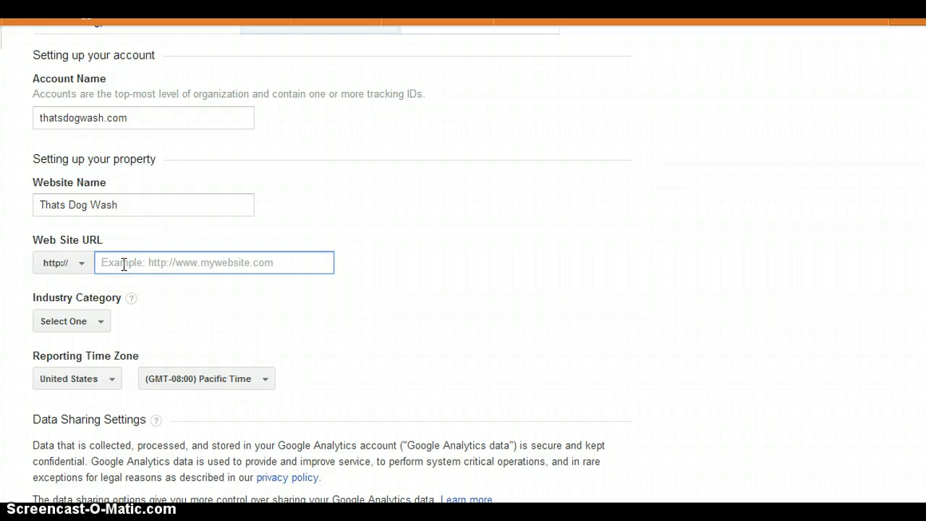
pyautogui.write('tha')
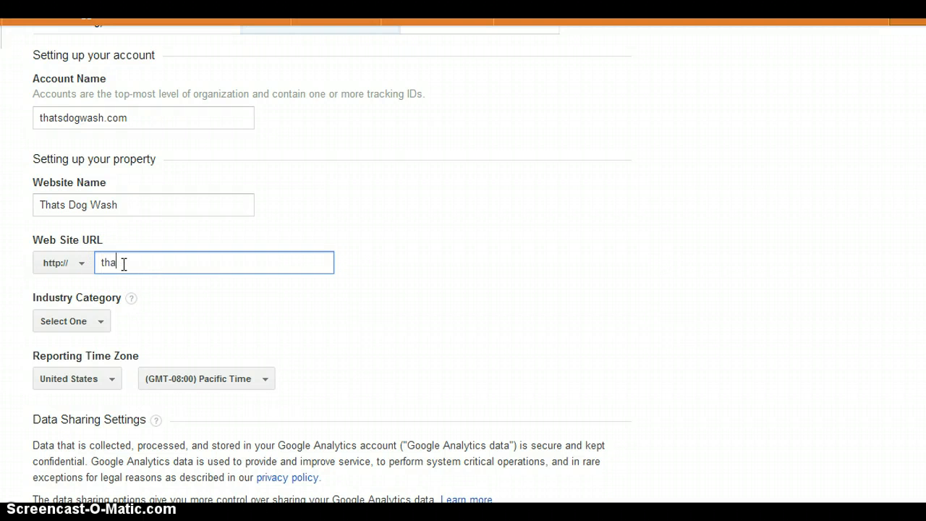
pyautogui.write('tsdogwash.c')
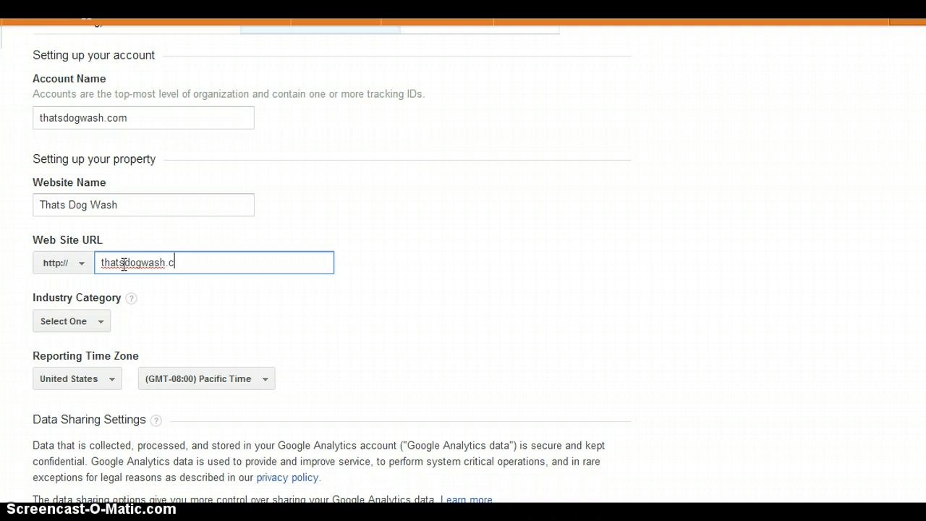
pyautogui.write('om')
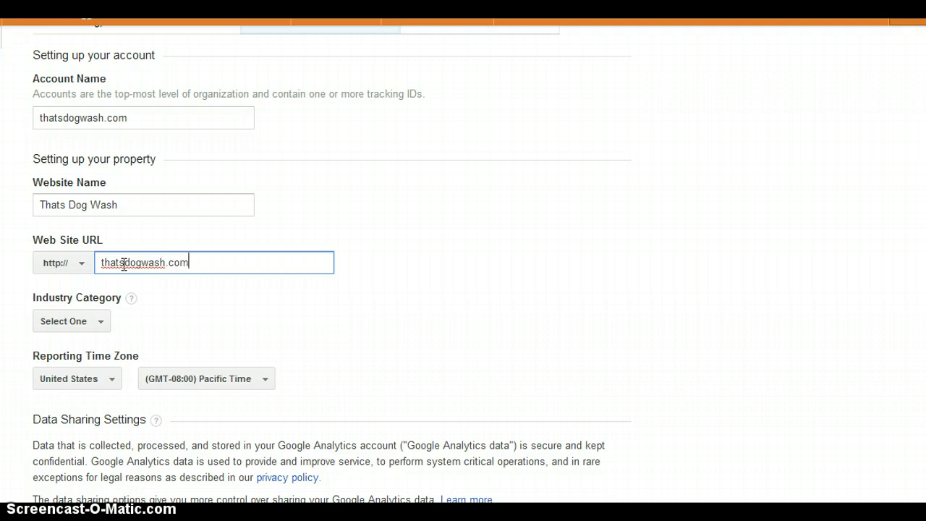
# - Set the property's industry category to Pets and Animals
pyautogui.click(105, 326)
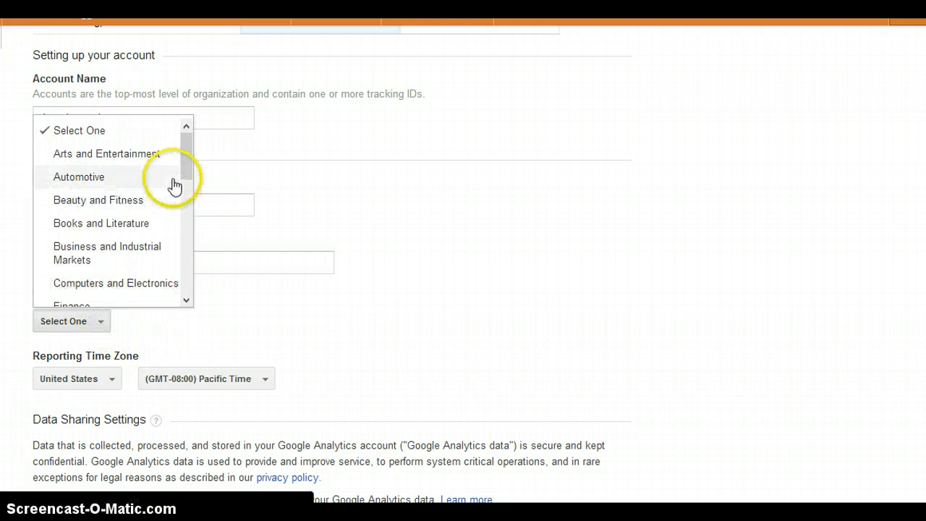
pyautogui.moveTo(185, 152); pyautogui.dragTo(185, 239)
pyautogui.click(122, 248)
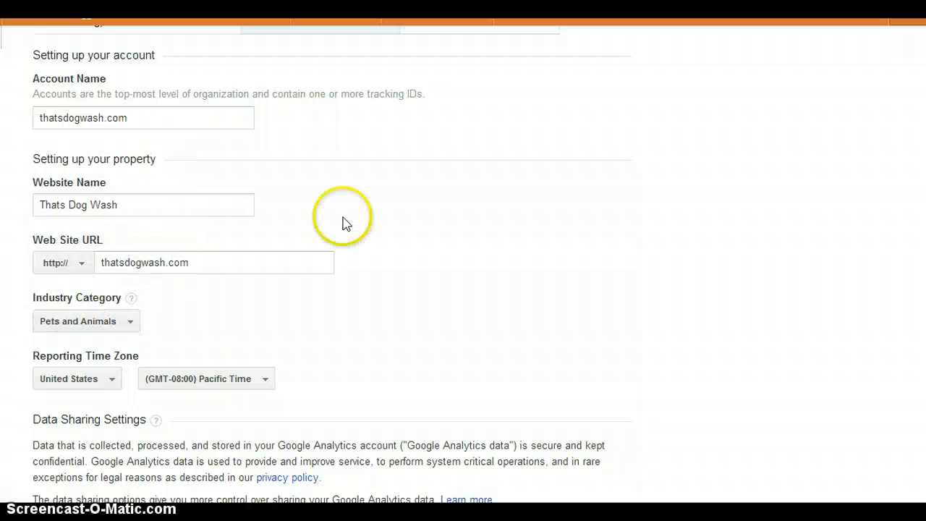
# - Set the reporting time zone to (GMT-06:00) Central Time
pyautogui.scroll(-1, 463, 283)
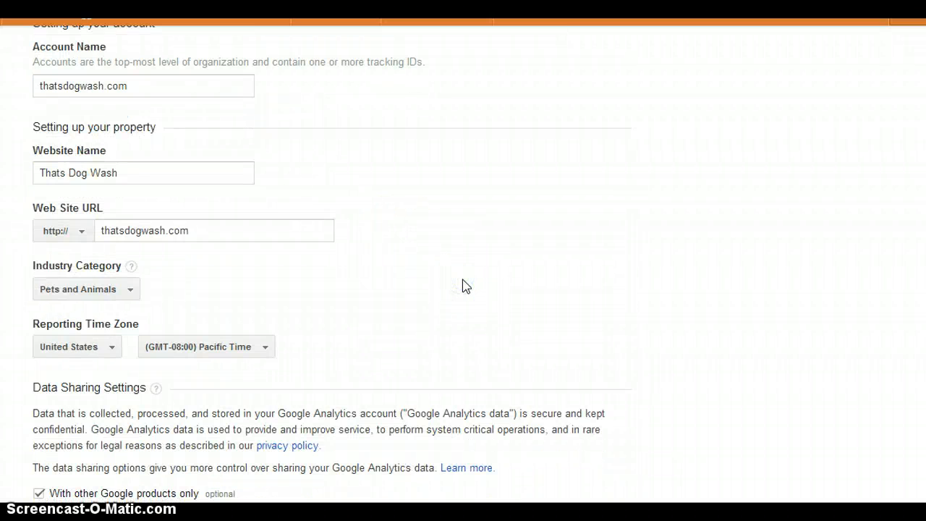
pyautogui.scroll(-4, 466, 287)
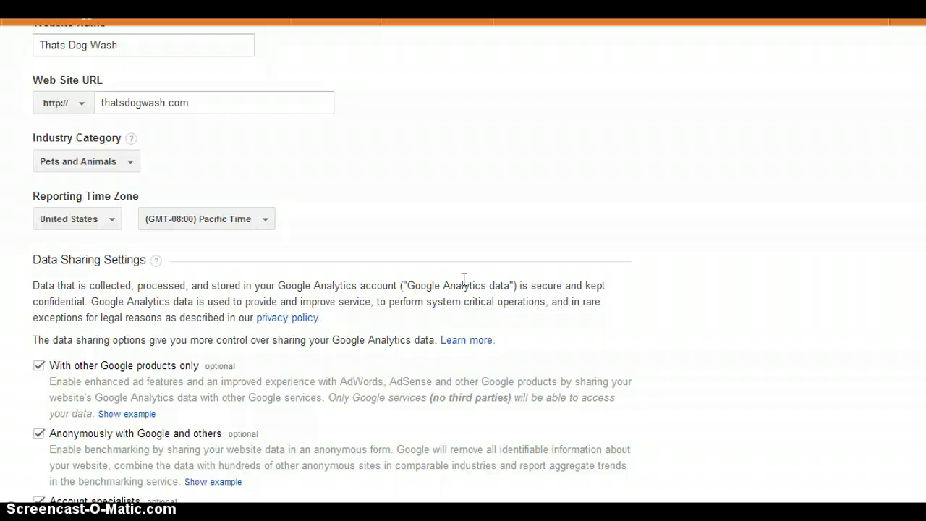
pyautogui.click(243, 224)
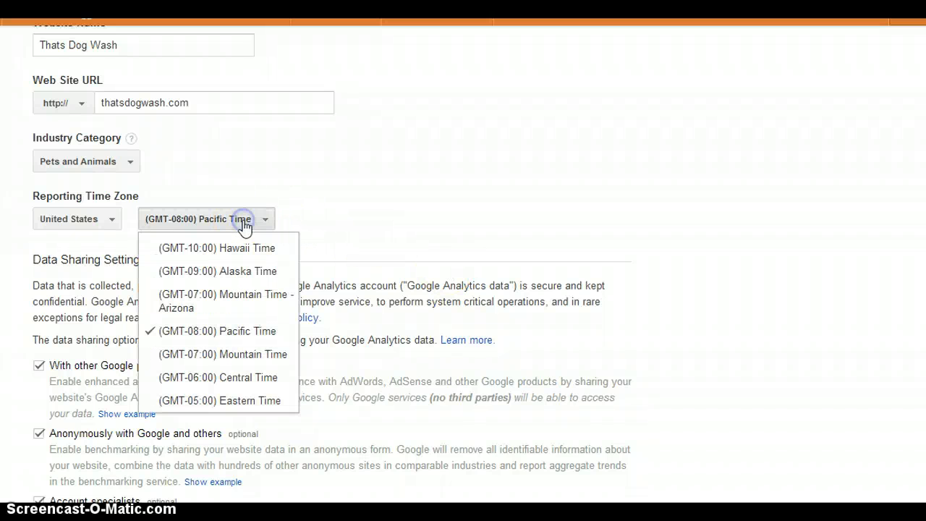
pyautogui.click(221, 386)
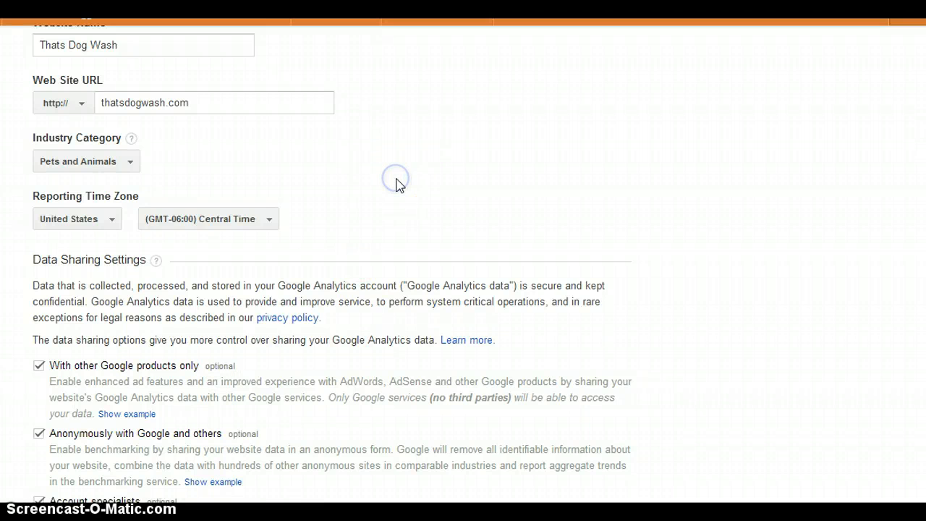
# - Turn off data sharing with account specialists in the data sharing settings
pyautogui.scroll(-2, 396, 185)
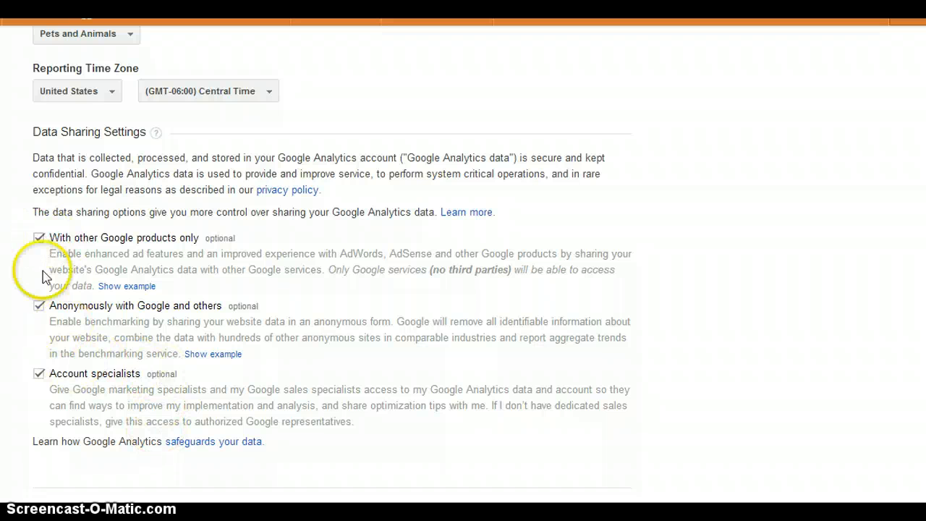
pyautogui.click(40, 374)
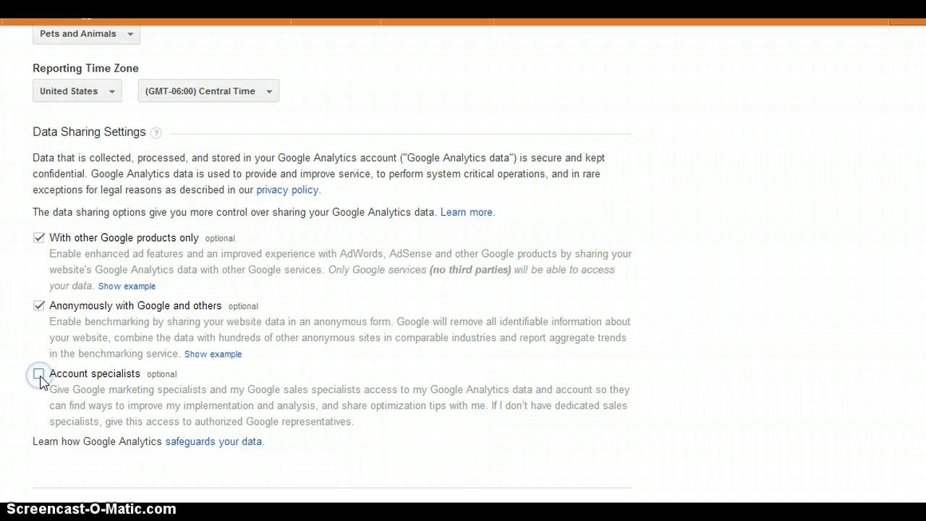
pyautogui.scroll(-1, 294, 371)
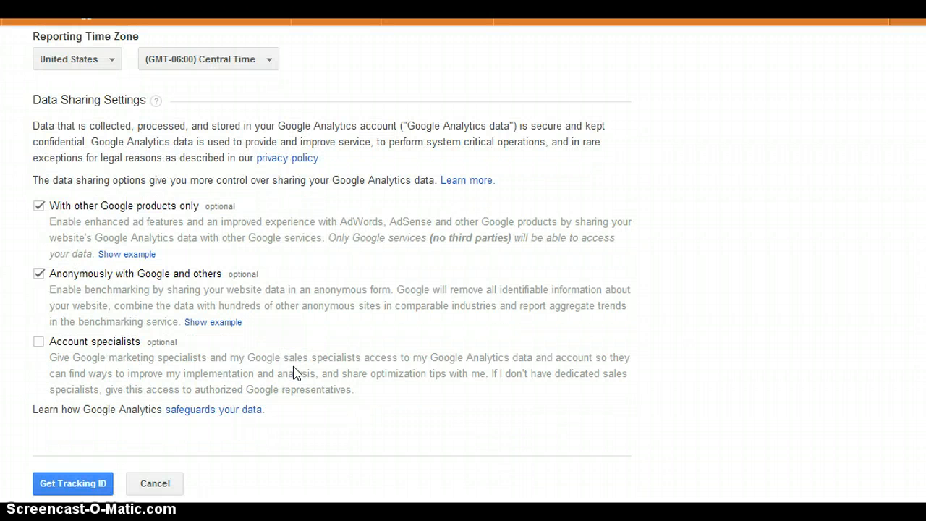
# - Request the tracking ID and accept the Google Analytics Terms of Service Agreement for the United States
pyautogui.scroll(-2, 294, 372)
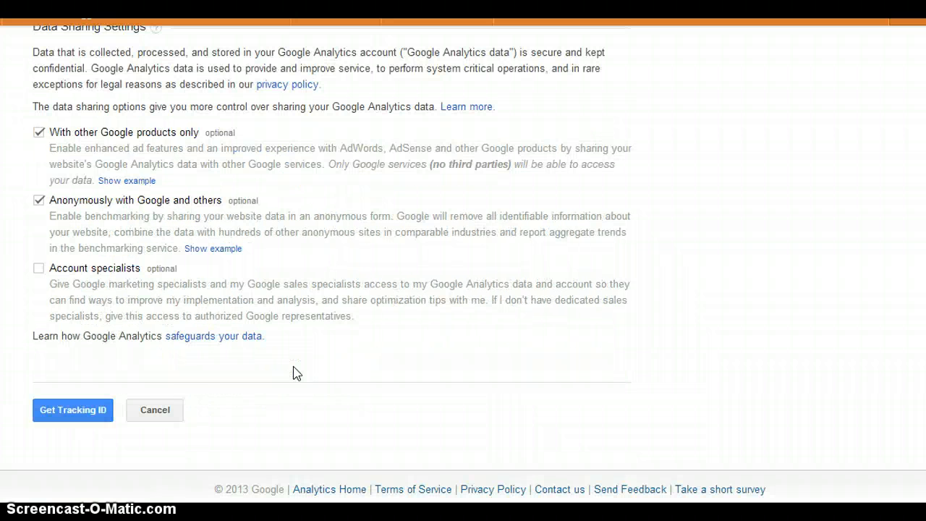
pyautogui.click(76, 411)
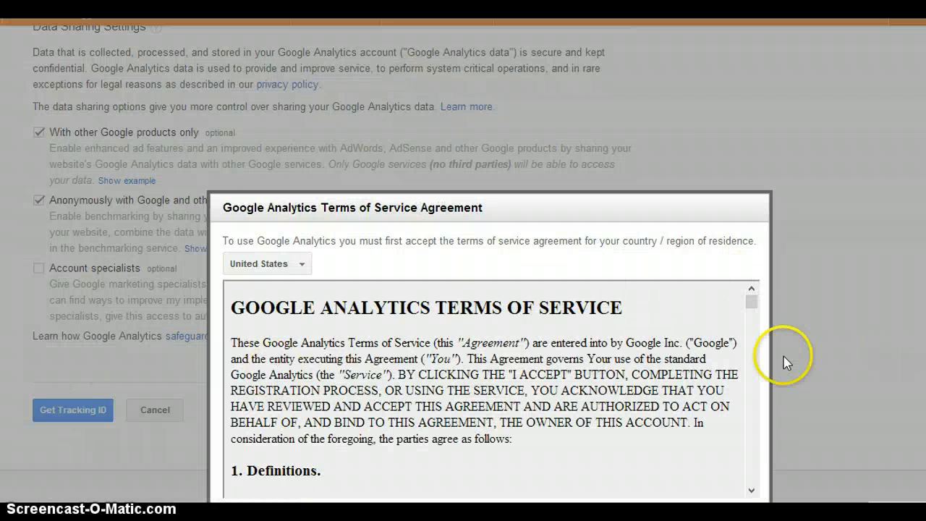
pyautogui.moveTo(752, 303); pyautogui.dragTo(755, 507)
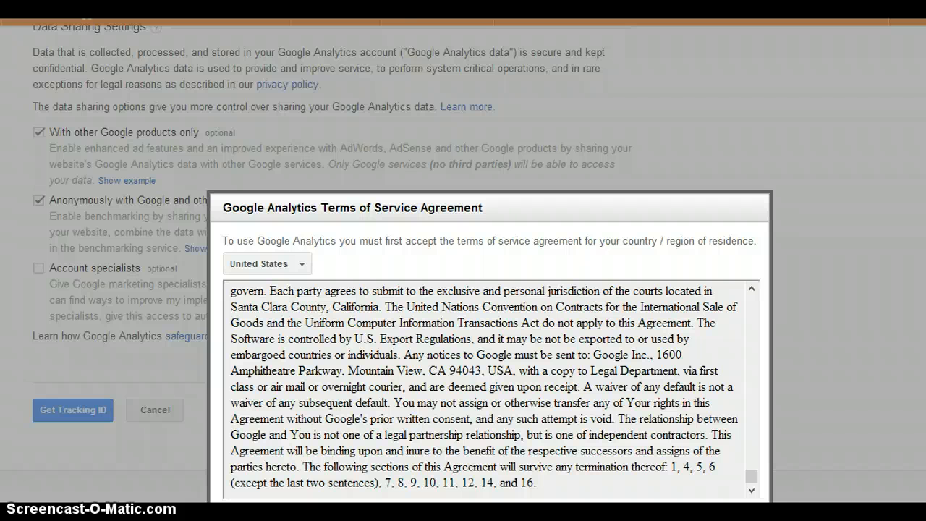
pyautogui.click(751, 490)
pyautogui.scroll(-1, 463, 260)
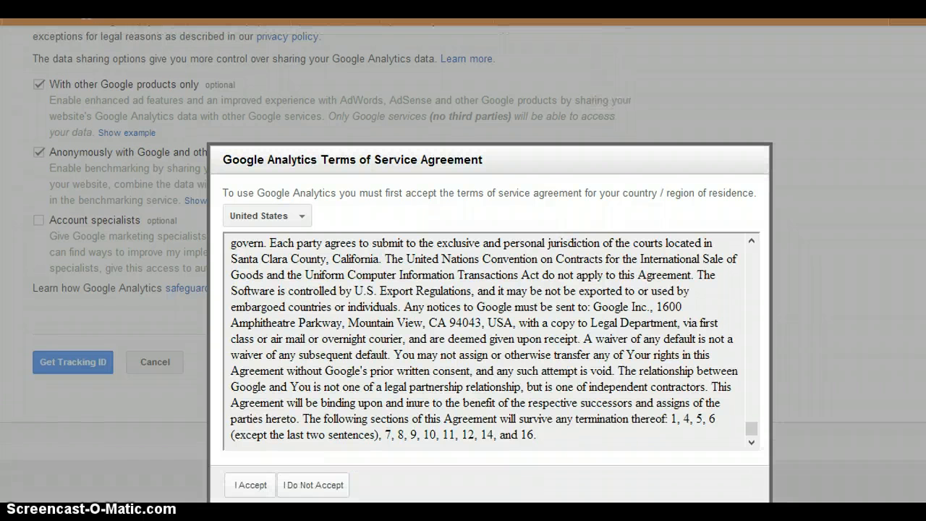
pyautogui.click(252, 485)
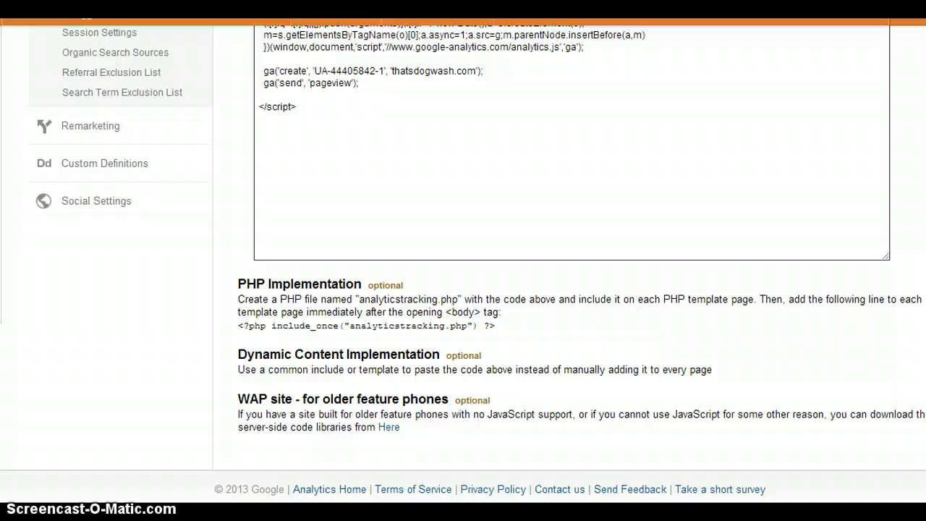
# - Copy the Thats Dog Wash property's tracking ID from above the website tracking code
pyautogui.scroll(3, 463, 261)
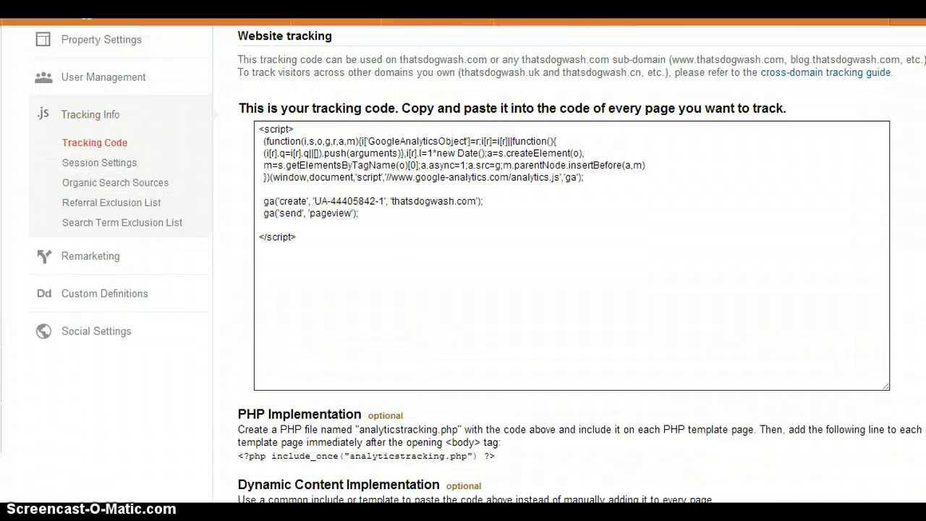
pyautogui.scroll(2, 463, 260)
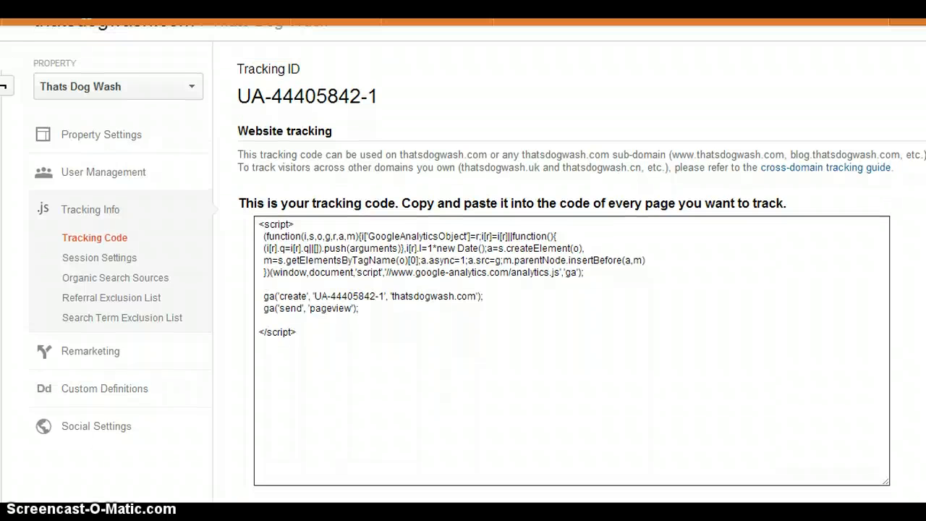
pyautogui.scroll(1, 463, 260)
pyautogui.scroll(2, 463, 260)
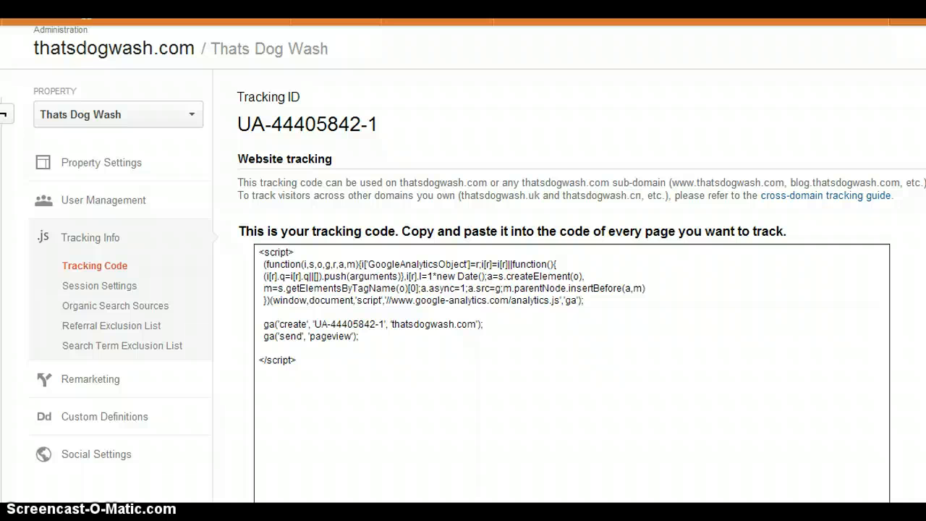
pyautogui.scroll(-2, 463, 264)
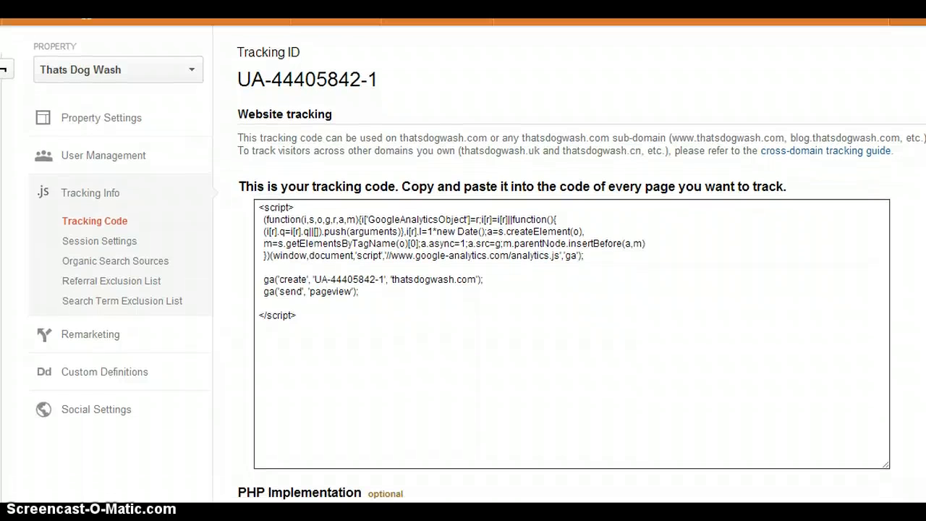
pyautogui.scroll(-1, 463, 263)
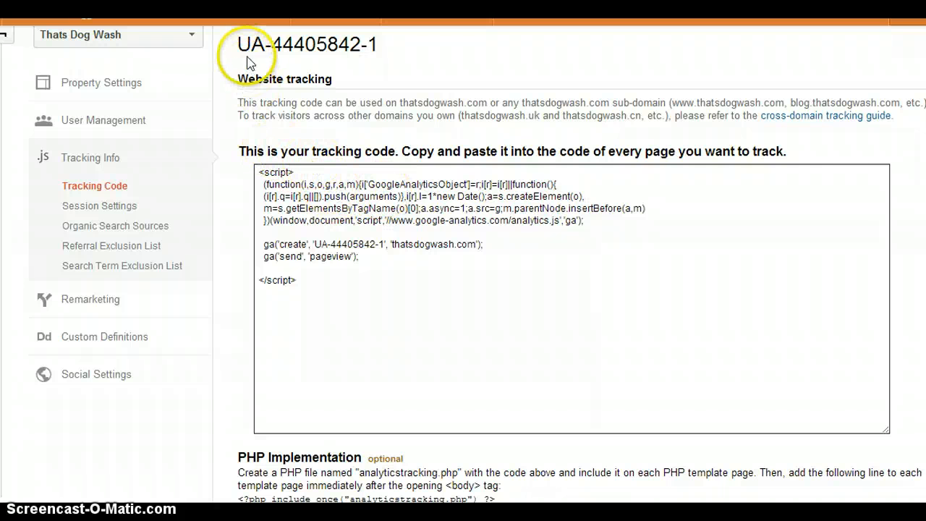
pyautogui.moveTo(239, 44); pyautogui.dragTo(374, 45)
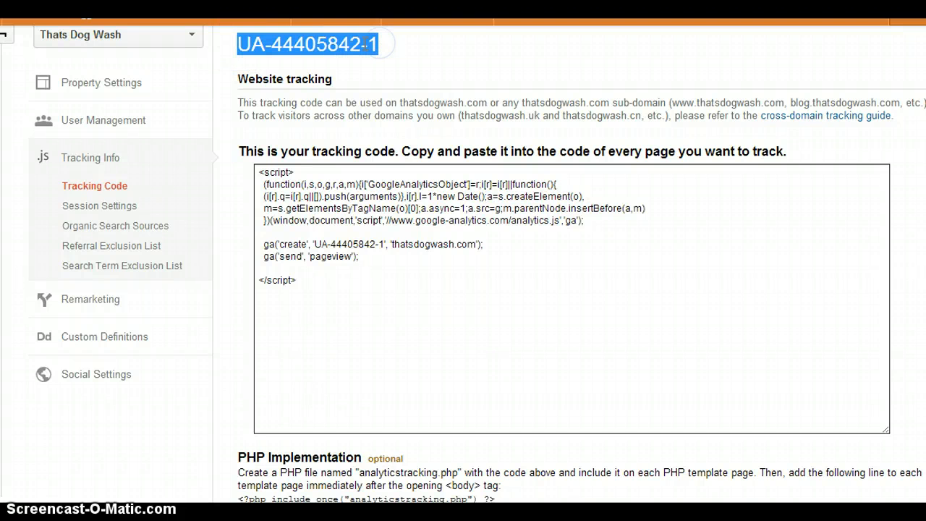
pyautogui.rightClick(365, 45)
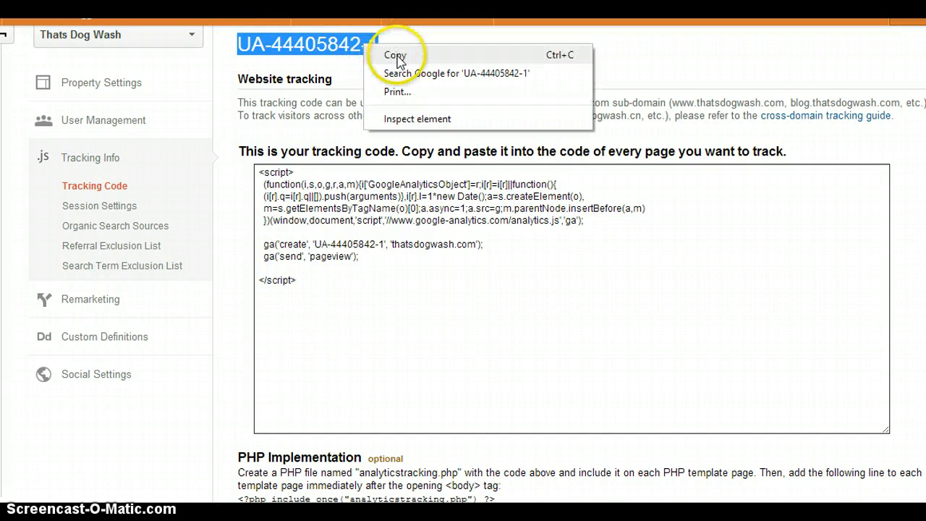
pyautogui.click(395, 56)
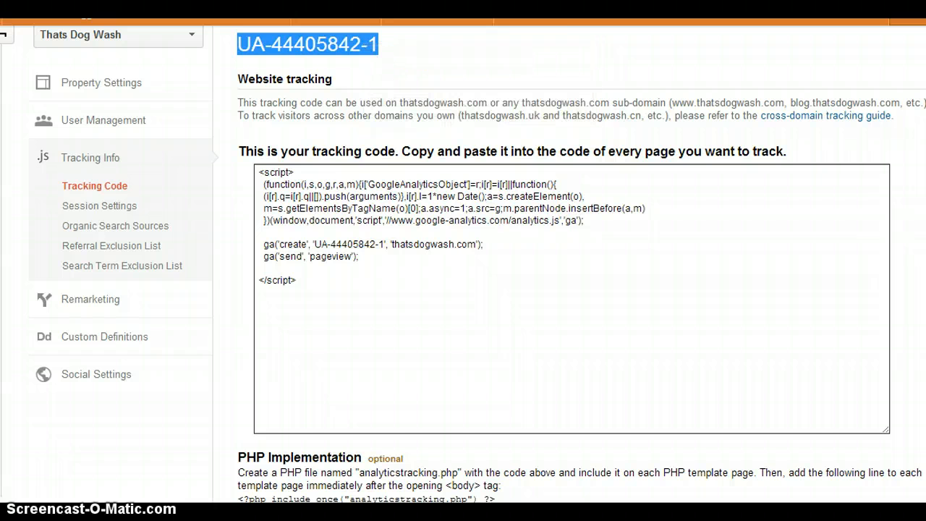
# - Switch to the WordPress Flexibility theme options, paste the copied tracking ID as the Google Analytics Web Property ID and save the changes
pyautogui.hotkey('ctrl', 'Tab')
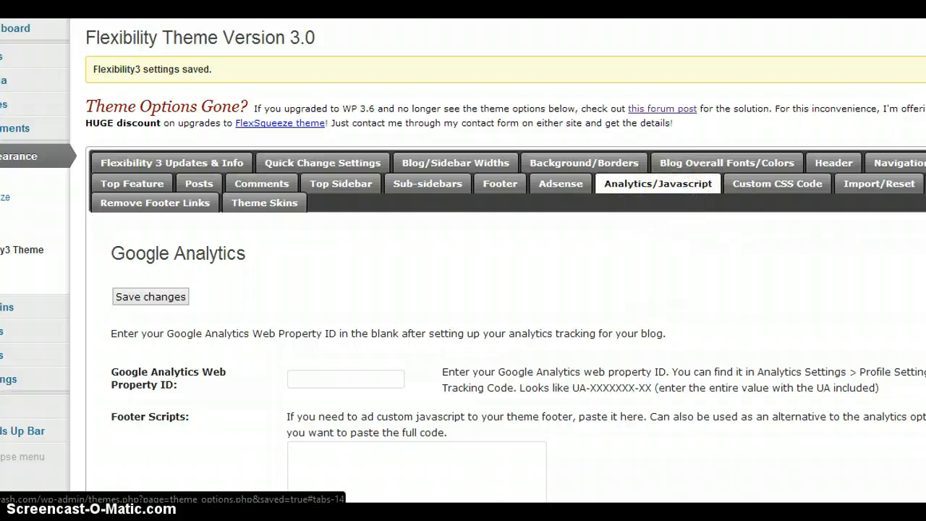
pyautogui.scroll(-2, 463, 261)
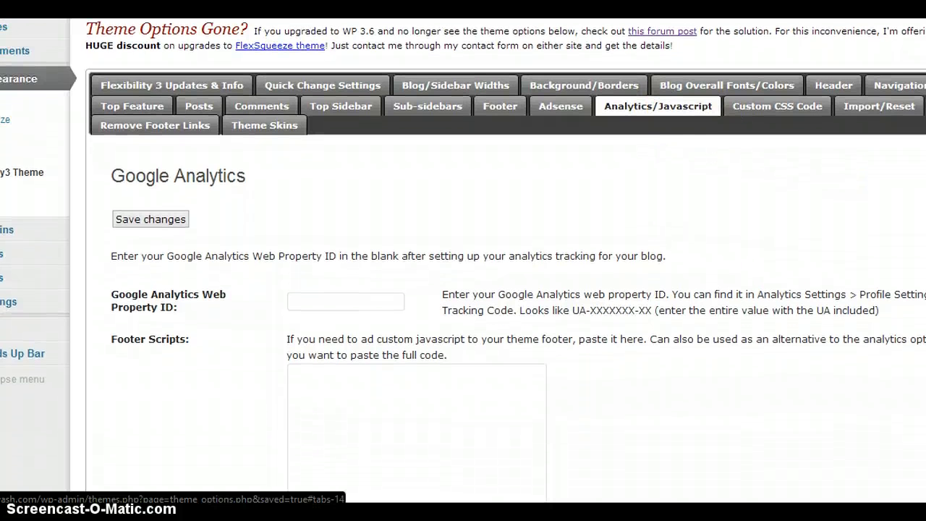
pyautogui.scroll(-1, 463, 260)
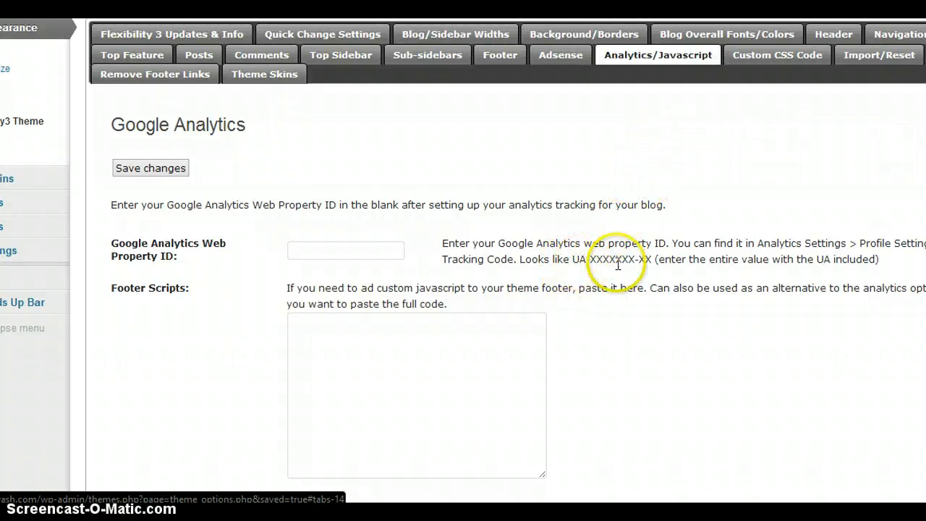
pyautogui.click(379, 251)
pyautogui.rightClick(378, 254)
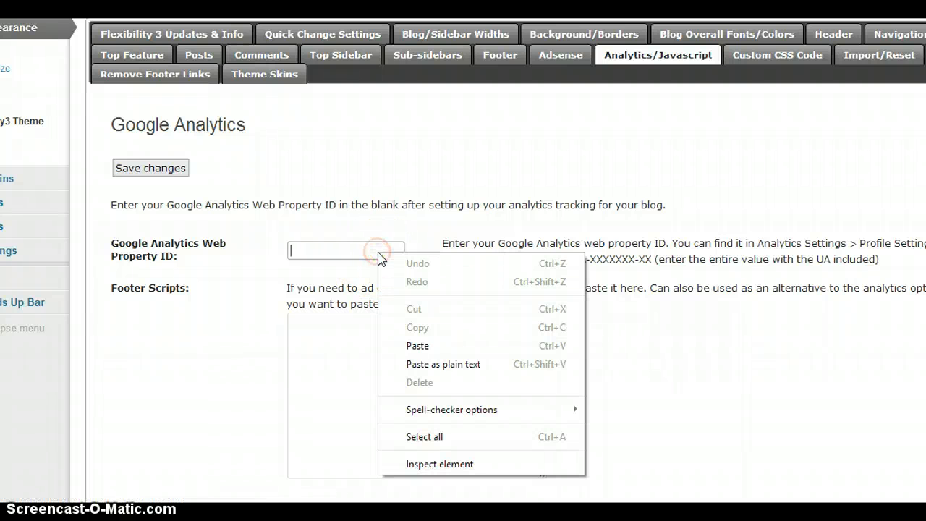
pyautogui.click(417, 346)
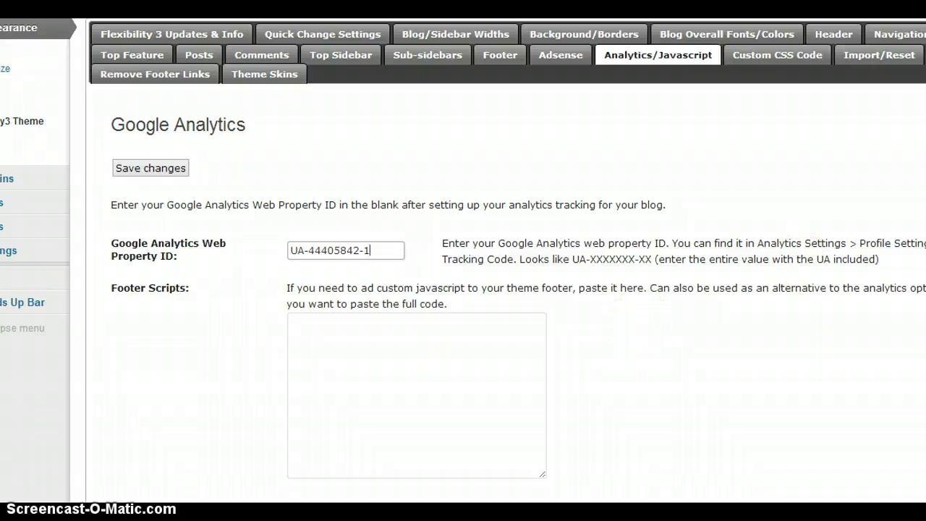
pyautogui.scroll(-1, 661, 157)
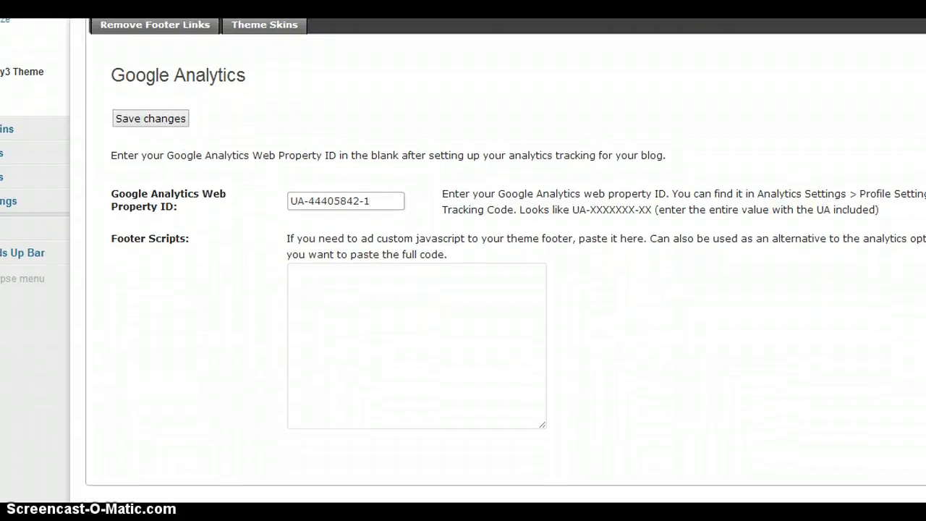
pyautogui.click(152, 120)
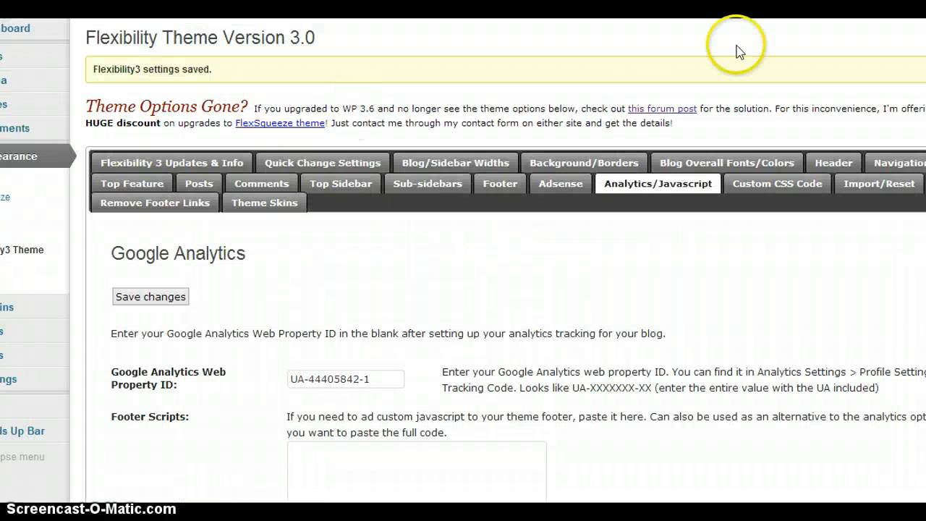
# - Switch back to Google Analytics and open the Thats Dog Wash property's settings
pyautogui.hotkey('ctrl', 'Tab')
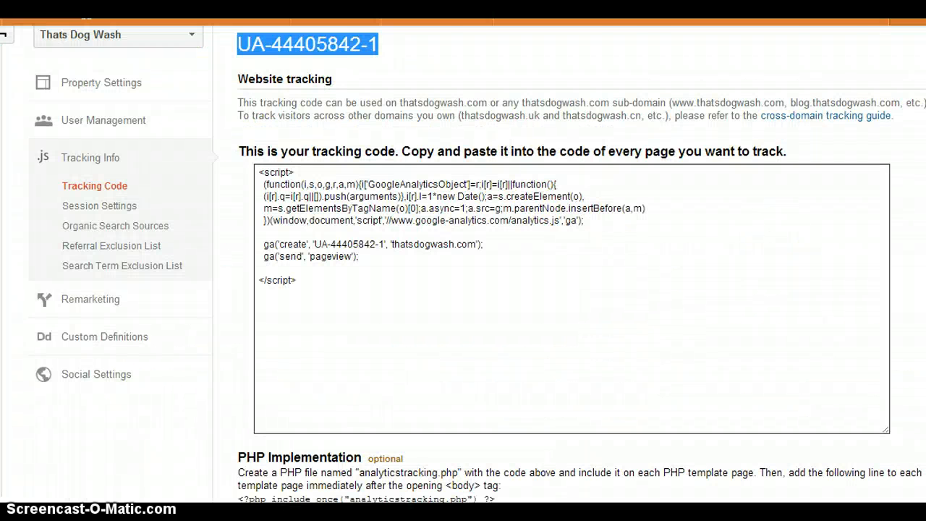
pyautogui.scroll(-3, 463, 261)
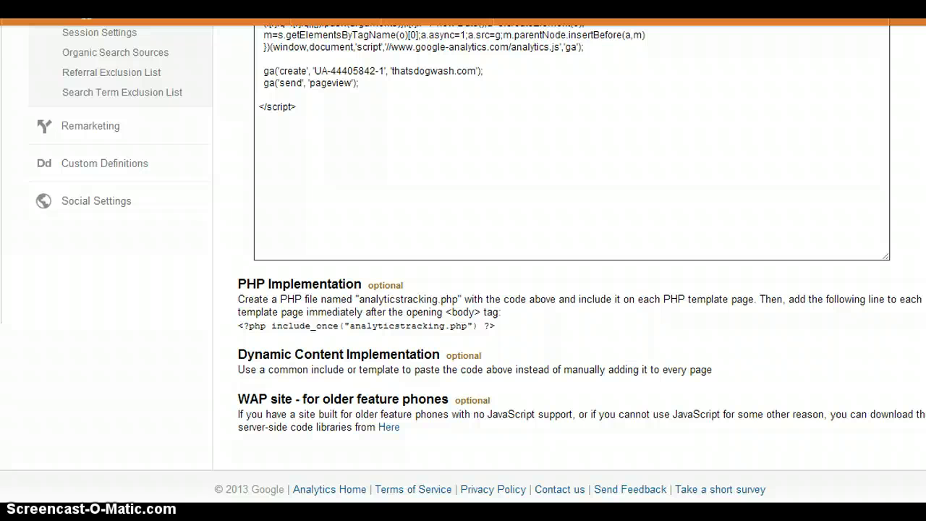
pyautogui.scroll(5, 463, 261)
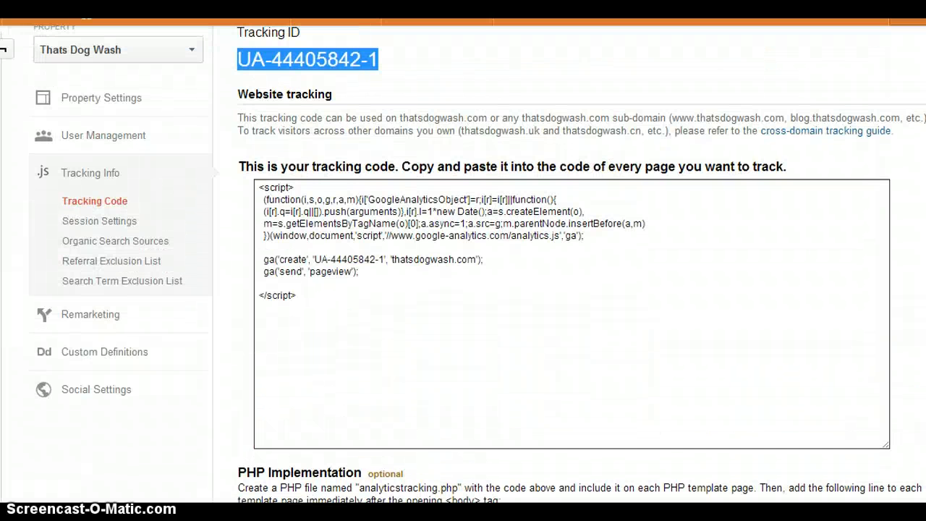
pyautogui.scroll(-2, 463, 261)
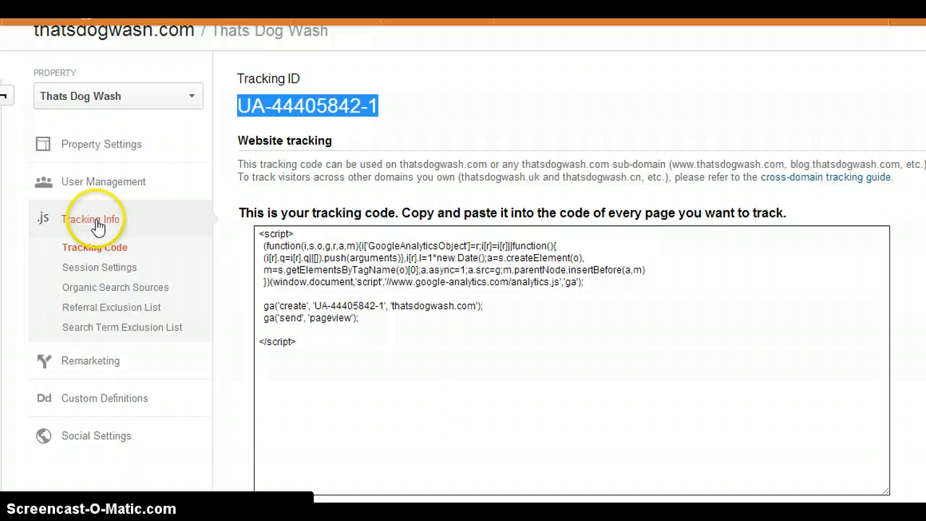
pyautogui.click(94, 150)
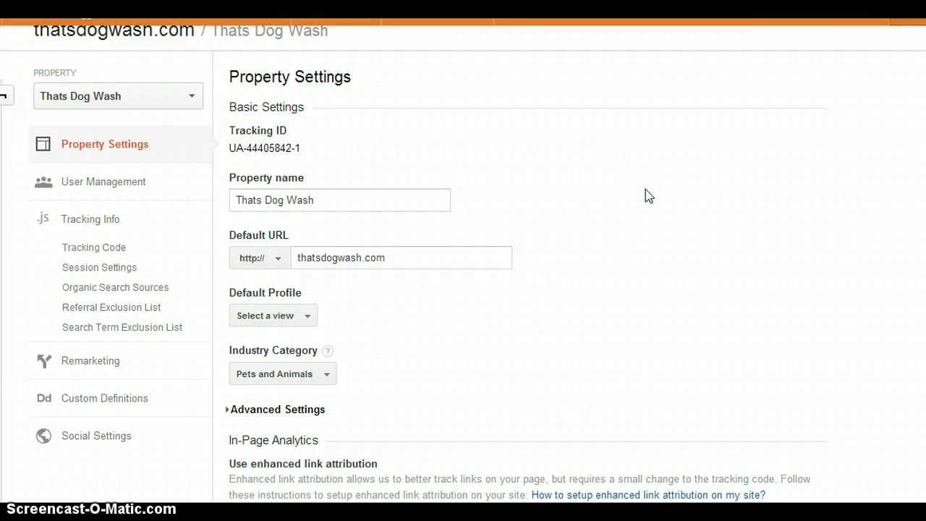
# - Open the property's associated Webmaster Tools site for editing
pyautogui.scroll(-1, 649, 196)
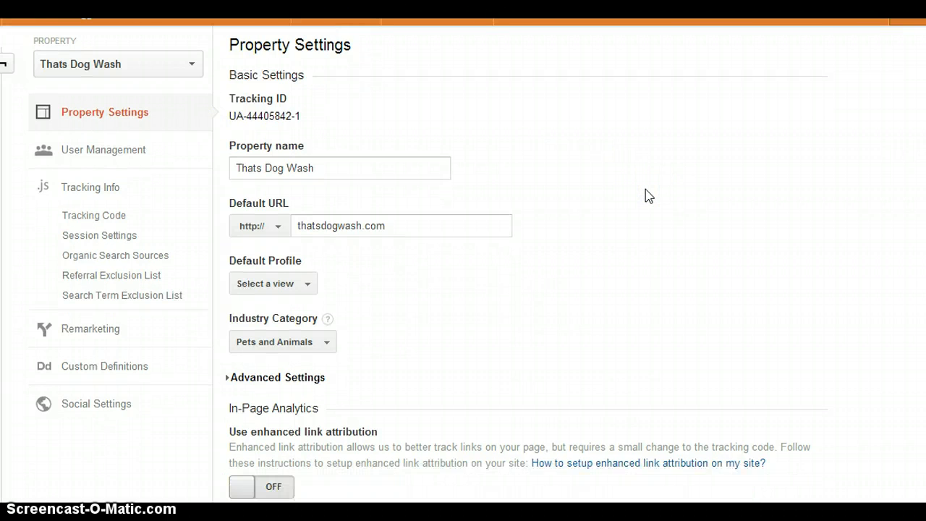
pyautogui.scroll(-8, 648, 196)
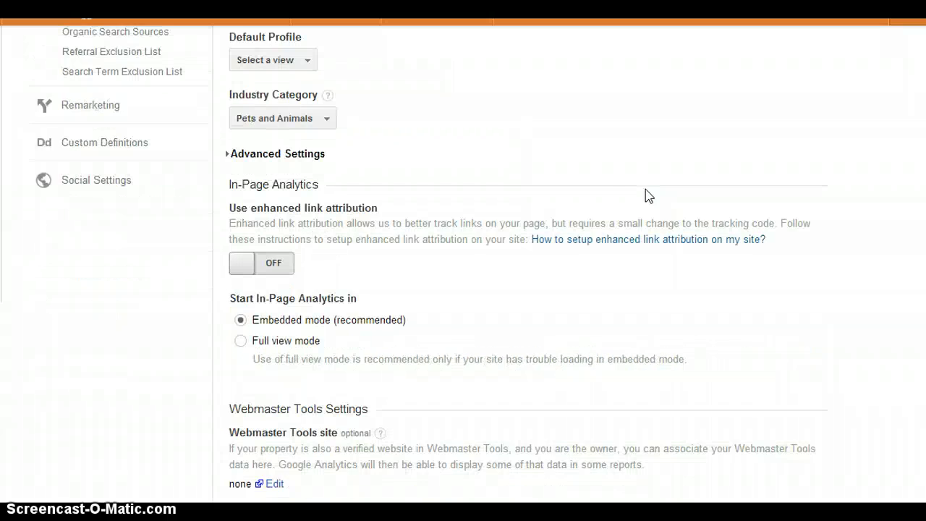
pyautogui.scroll(-1, 645, 188)
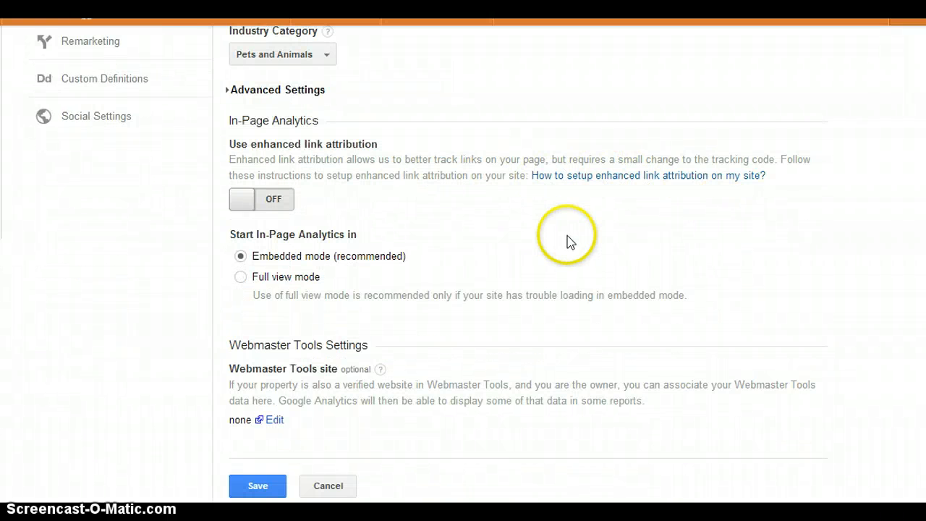
pyautogui.scroll(-3, 569, 241)
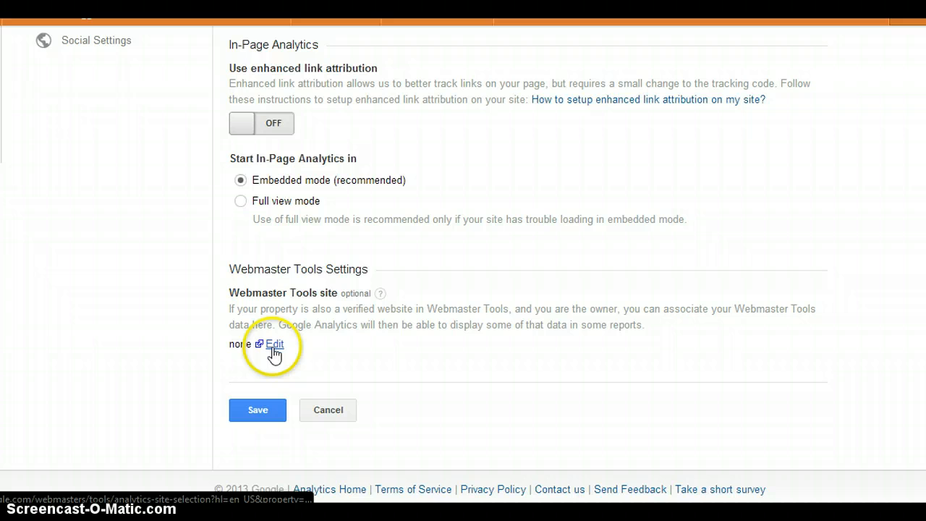
pyautogui.click(275, 345)
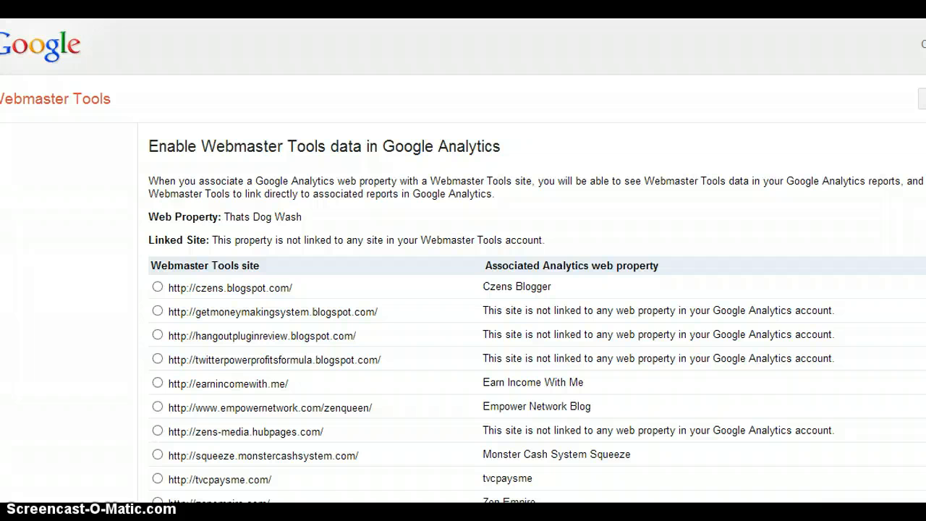
# - Start adding a site to Webmaster Tools and accept being directed there to add and verify it
pyautogui.scroll(-3, 463, 290)
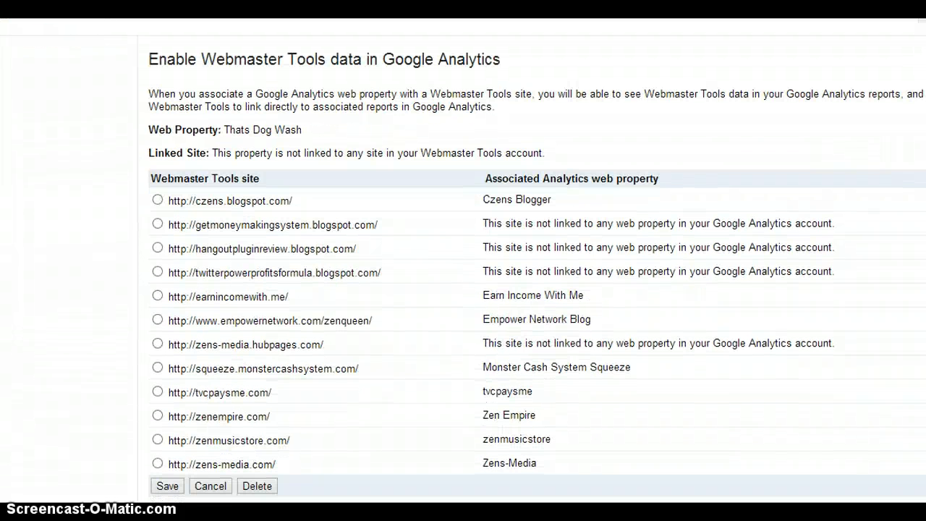
pyautogui.scroll(-1, 463, 290)
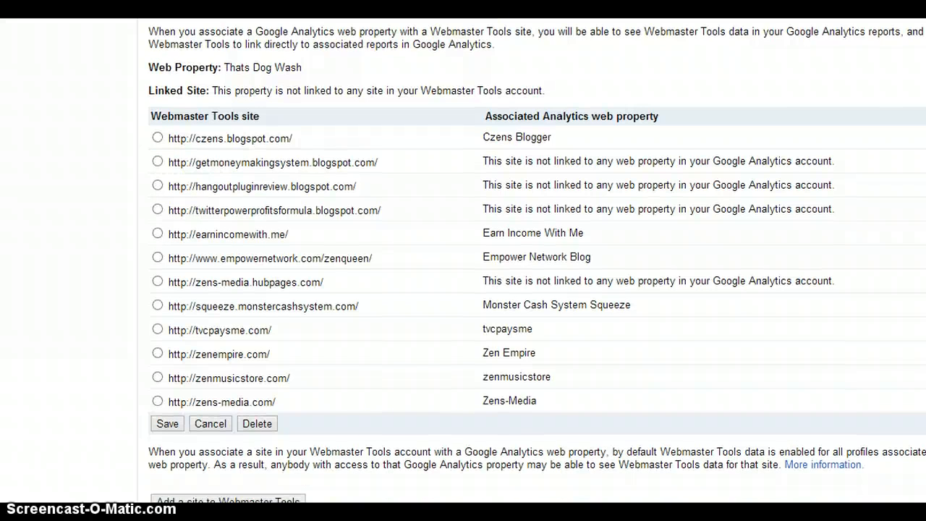
pyautogui.scroll(-1, 463, 289)
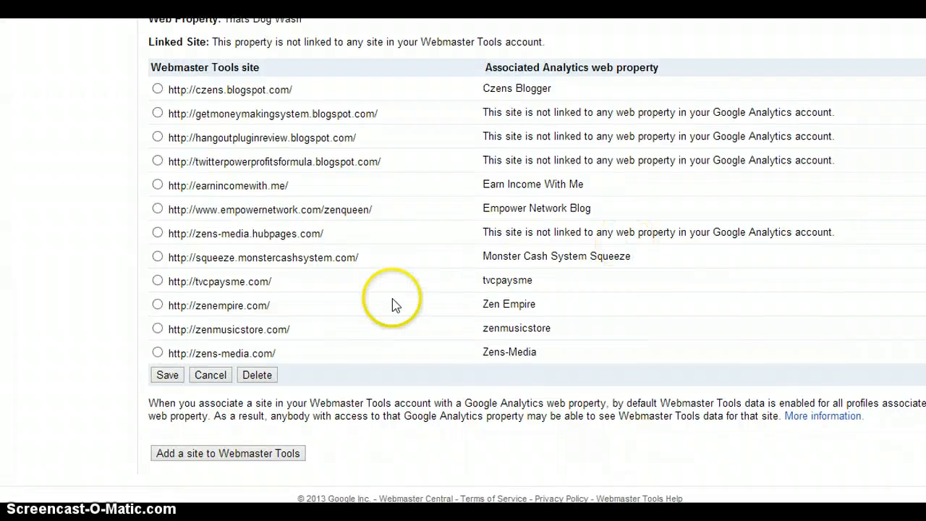
pyautogui.click(246, 459)
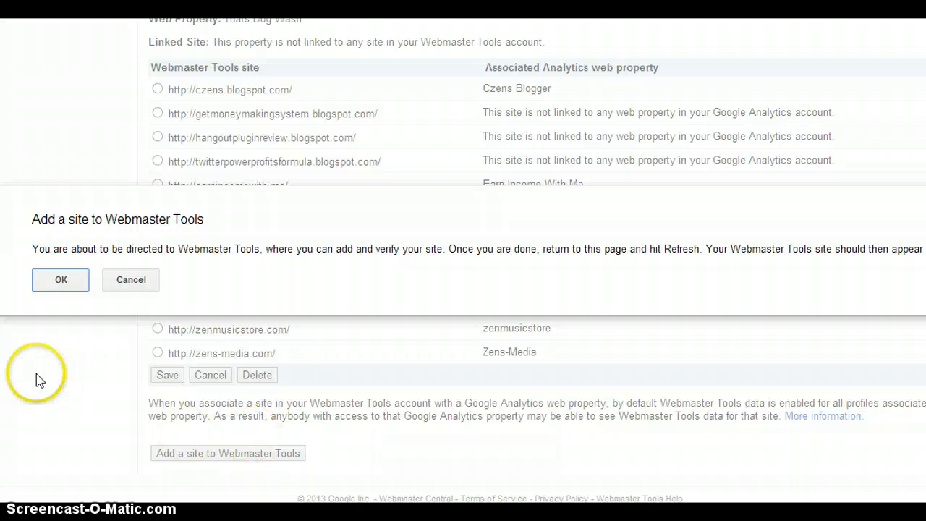
pyautogui.click(71, 282)
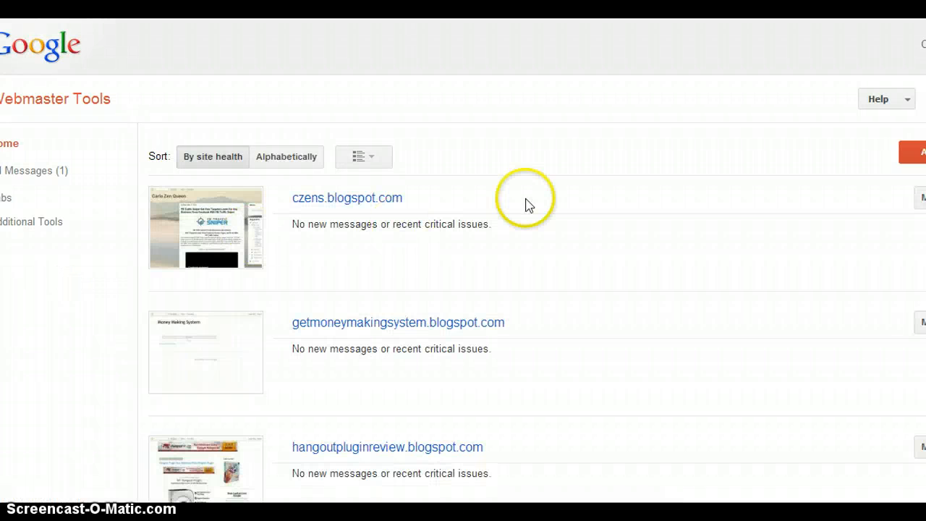
pyautogui.click(911, 161)
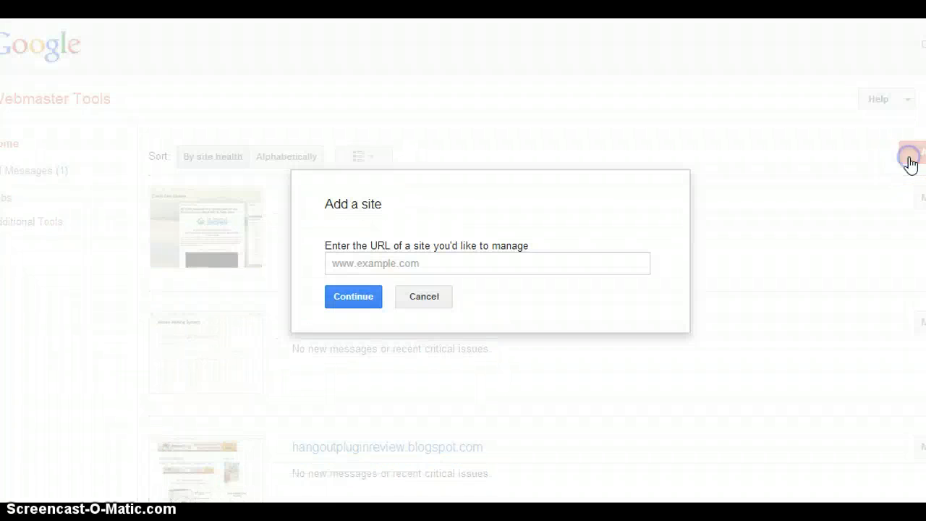
pyautogui.click(488, 264)
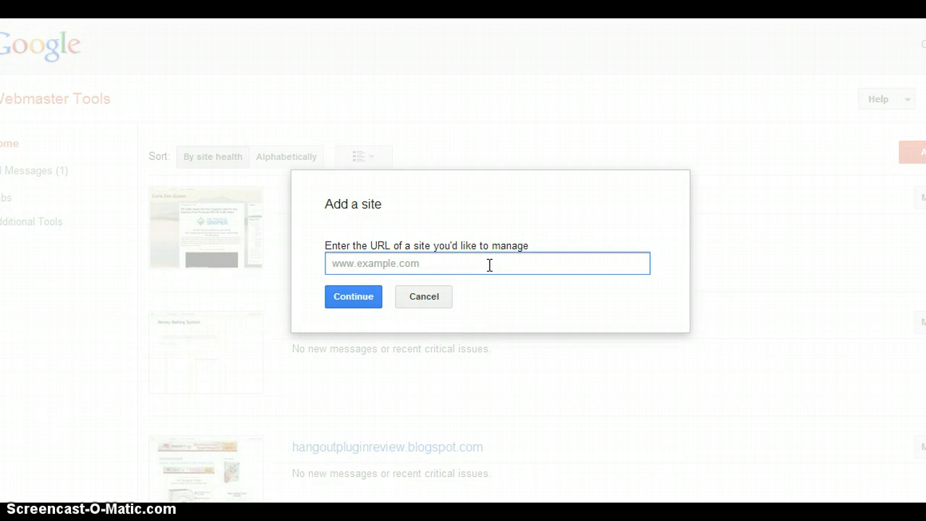
pyautogui.write('http://')
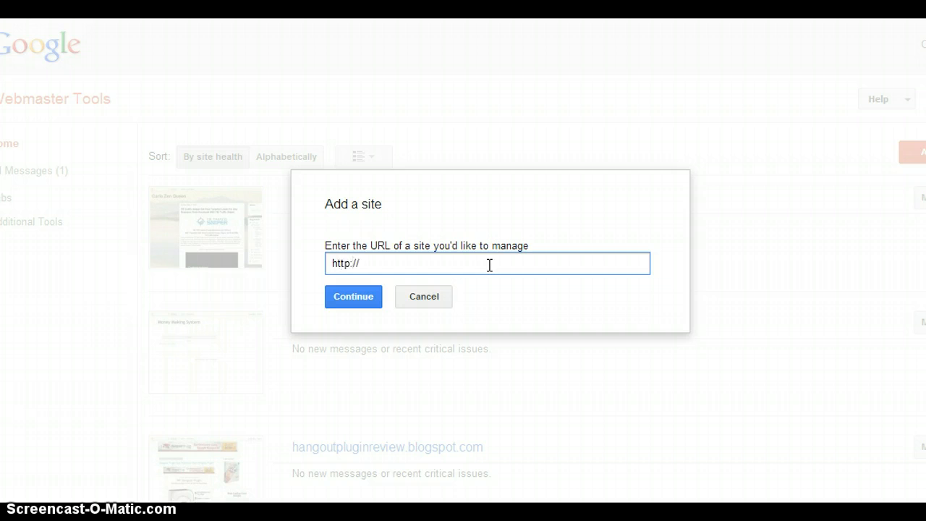
pyautogui.write('thatsdogwash.com')
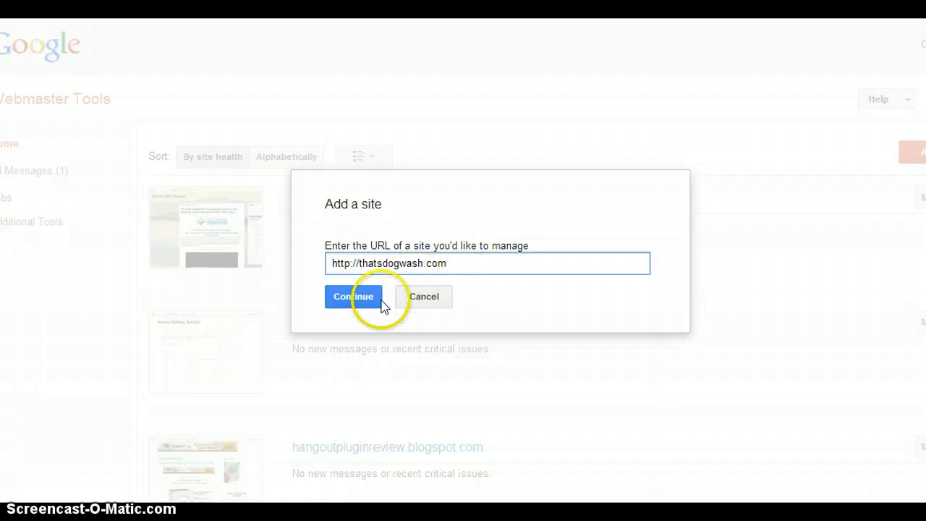
pyautogui.click(347, 312)
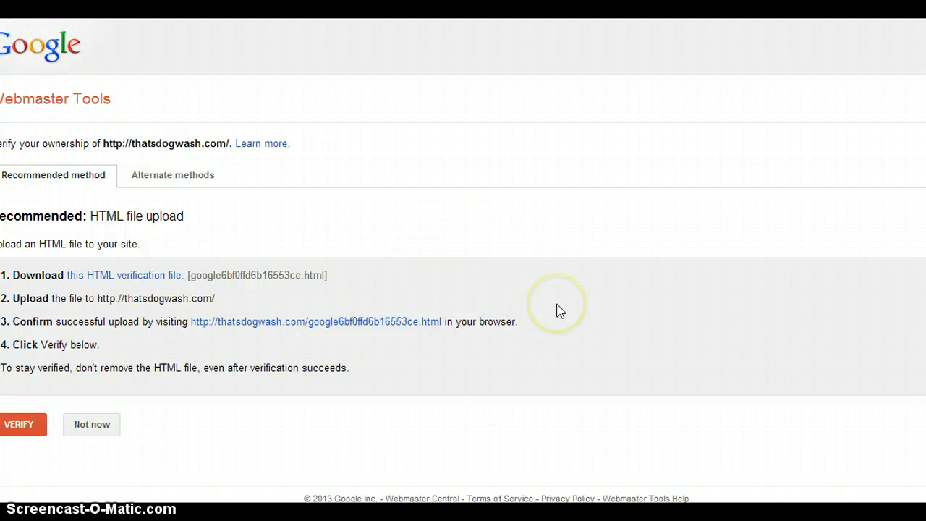
# - Verify ownership of thatsdogwash.com with the alternate Google Analytics method and continue to the site dashboard
pyautogui.click(168, 179)
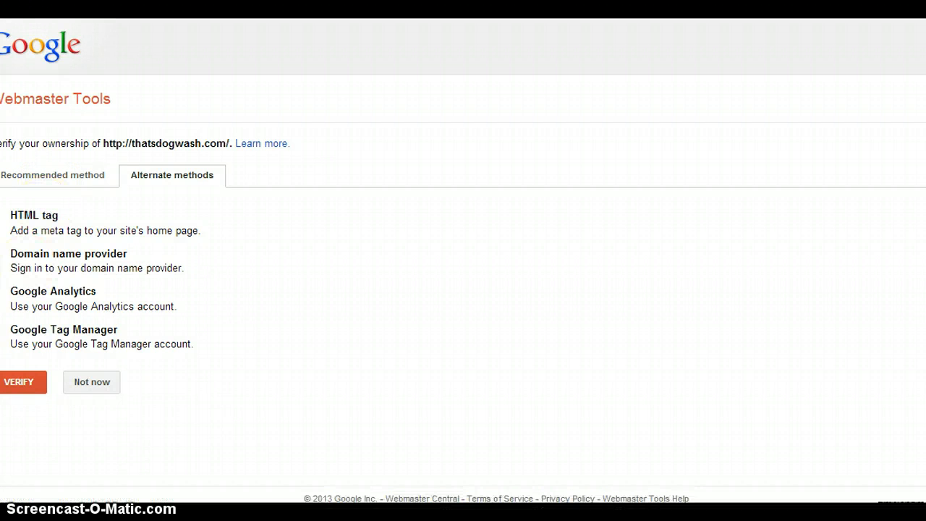
pyautogui.click(53, 296)
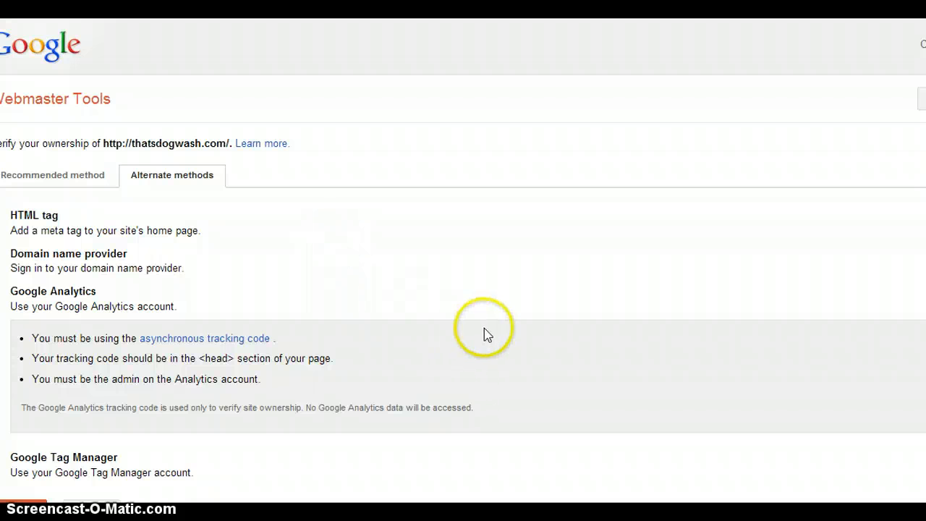
pyautogui.scroll(-2, 485, 327)
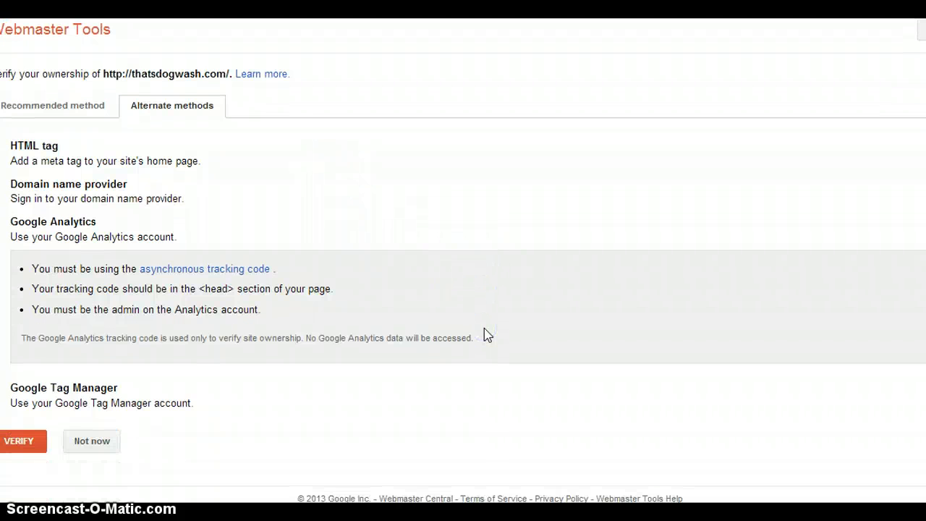
pyautogui.click(27, 444)
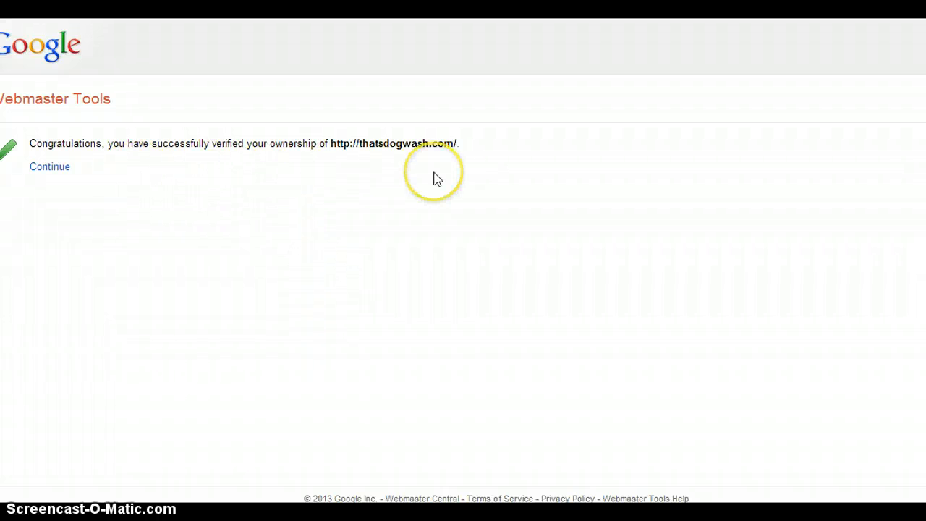
pyautogui.click(51, 167)
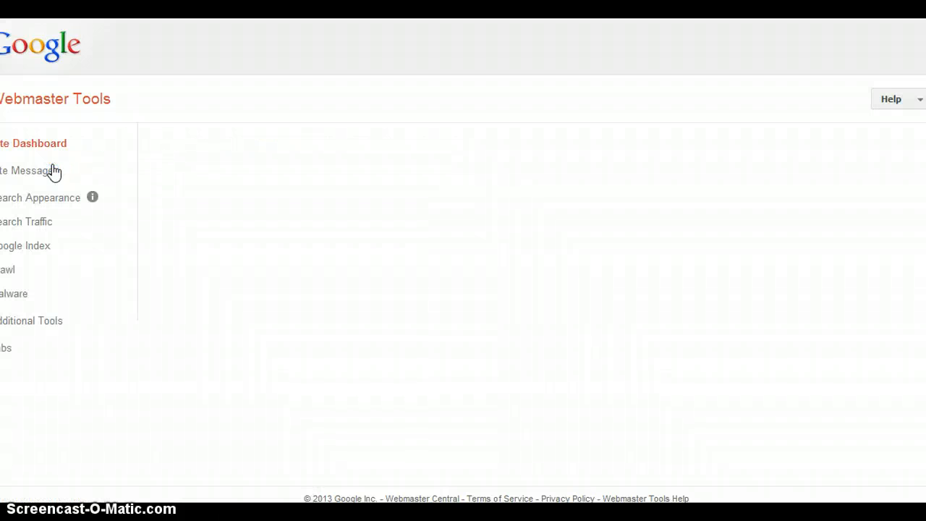
pyautogui.click(55, 171)
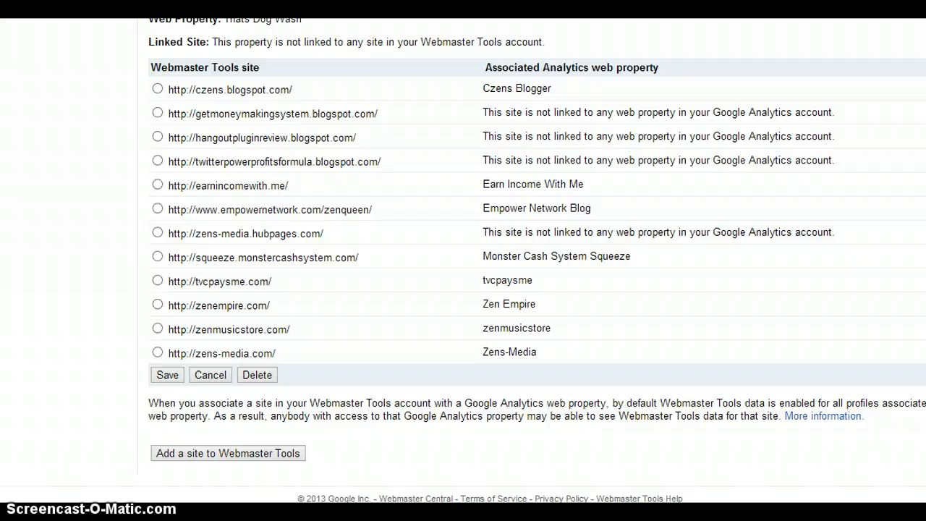
# - Switch back to the Google Analytics property settings and reopen the associated Webmaster Tools site for editing
pyautogui.scroll(5, 463, 261)
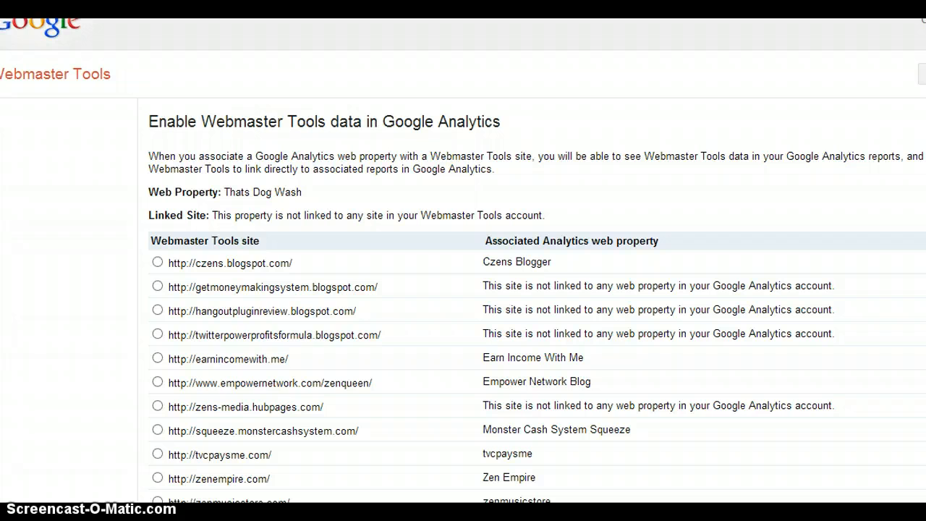
pyautogui.click(695, 7)
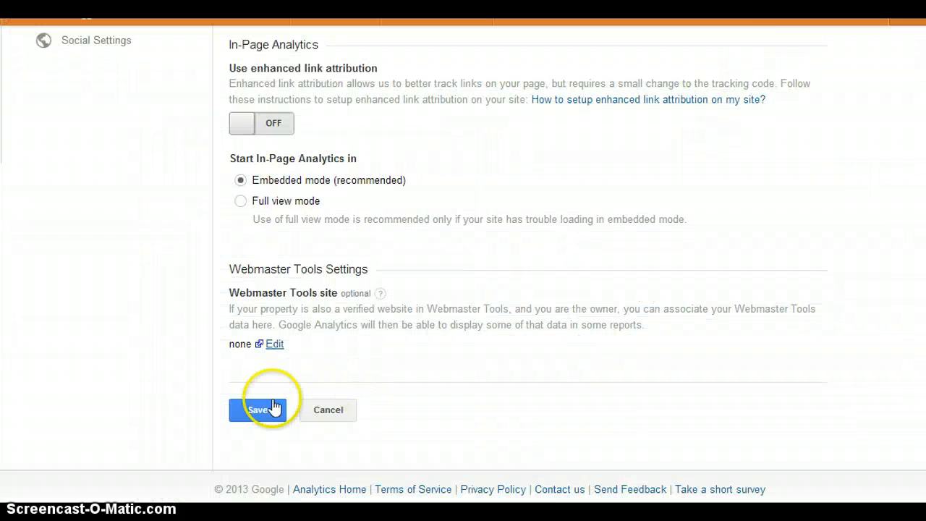
pyautogui.click(275, 345)
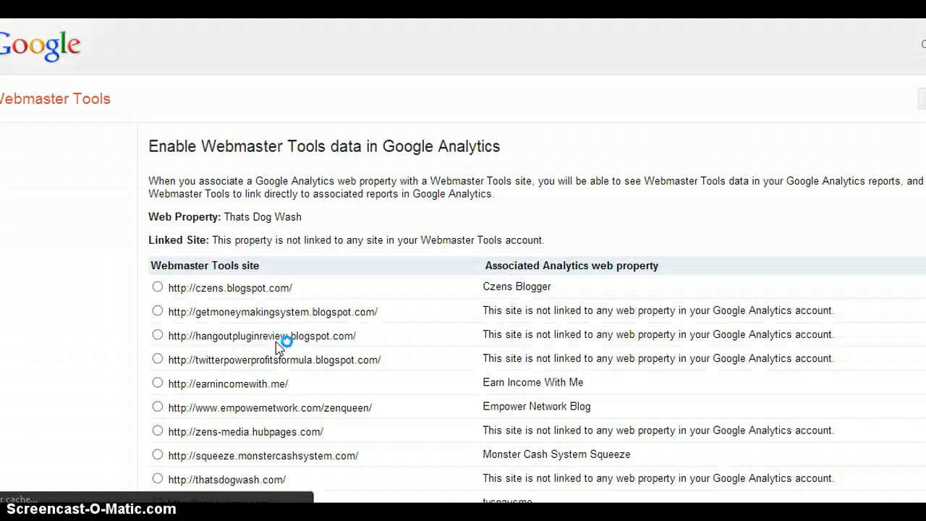
pyautogui.click(657, 227)
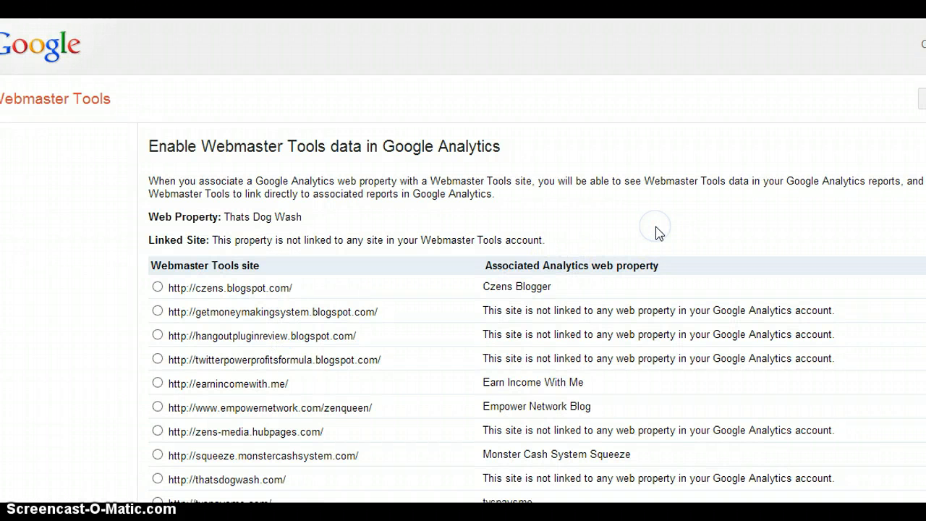
pyautogui.scroll(-3, 657, 231)
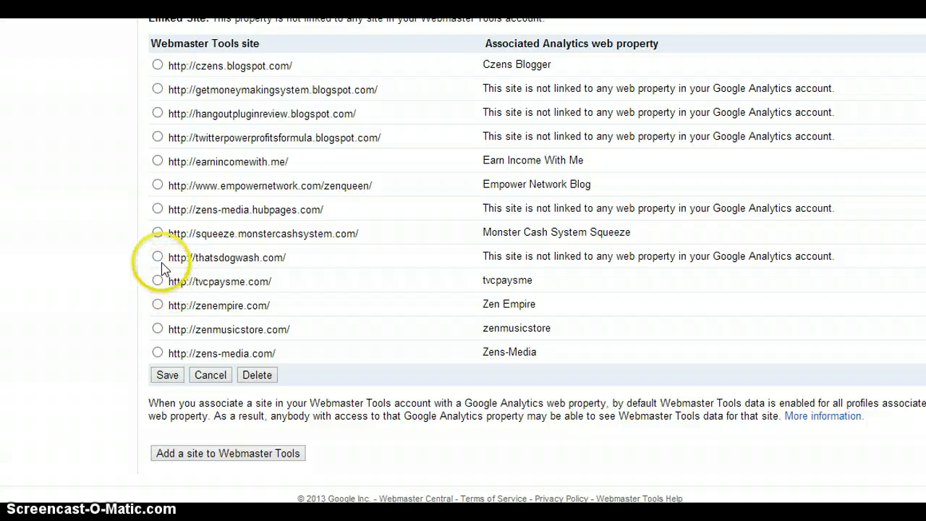
pyautogui.click(158, 258)
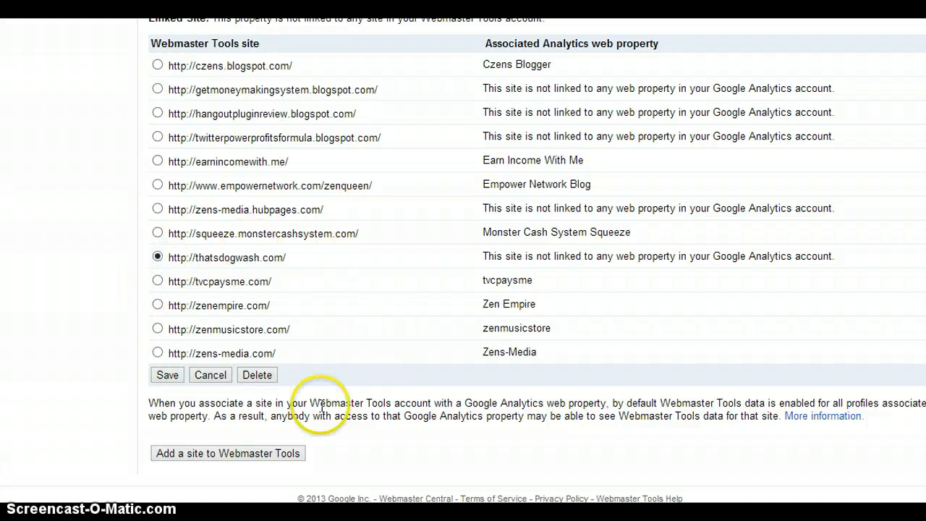
pyautogui.click(165, 380)
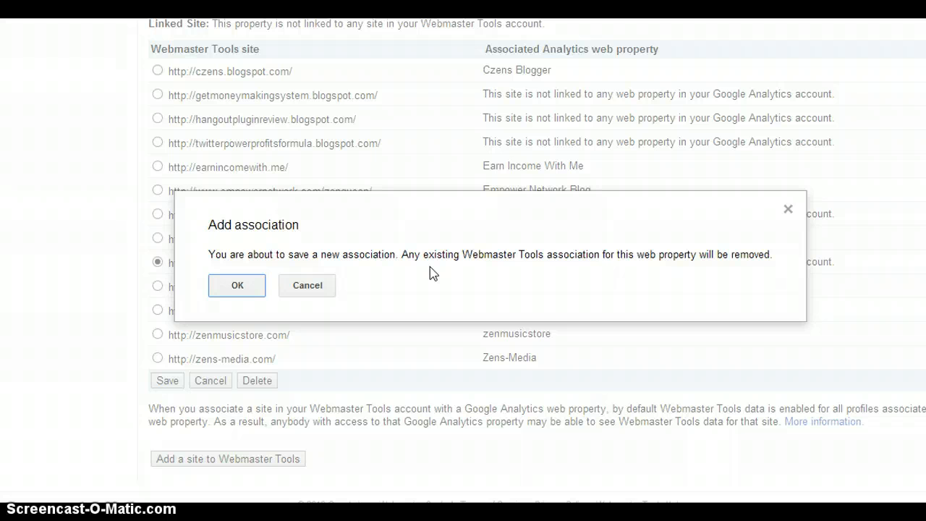
pyautogui.click(217, 293)
pyautogui.click(234, 295)
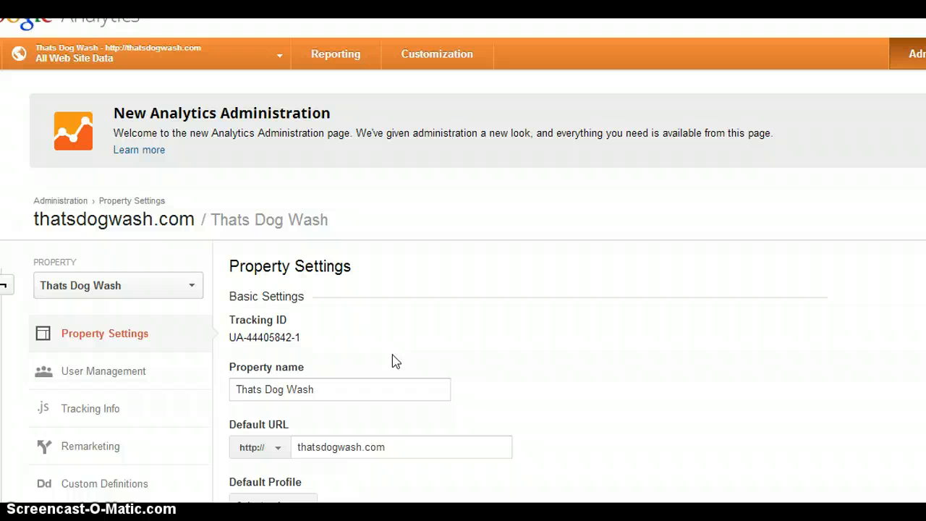
# - Check the enabled profiles in the property's Webmaster Tools settings and try to save the property settings
pyautogui.click(703, 287)
pyautogui.scroll(-3, 703, 290)
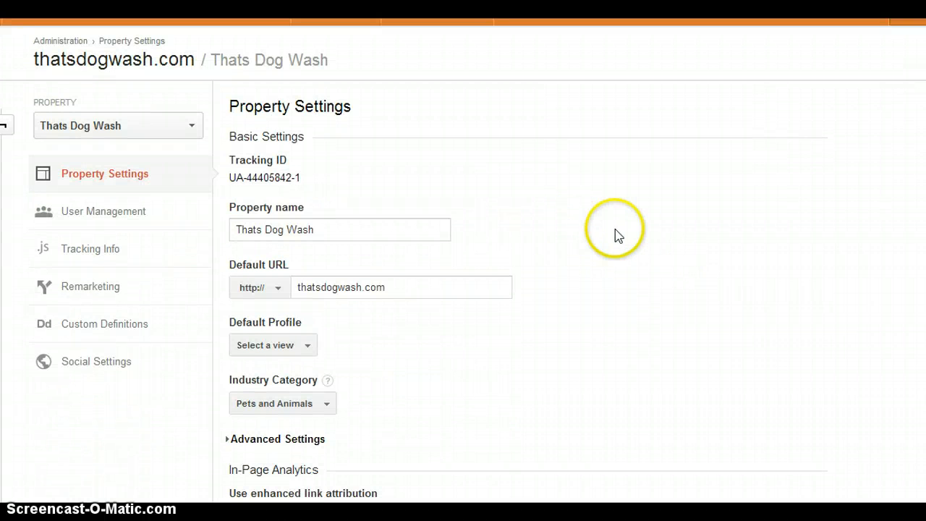
pyautogui.scroll(-1, 686, 325)
pyautogui.scroll(-5, 686, 326)
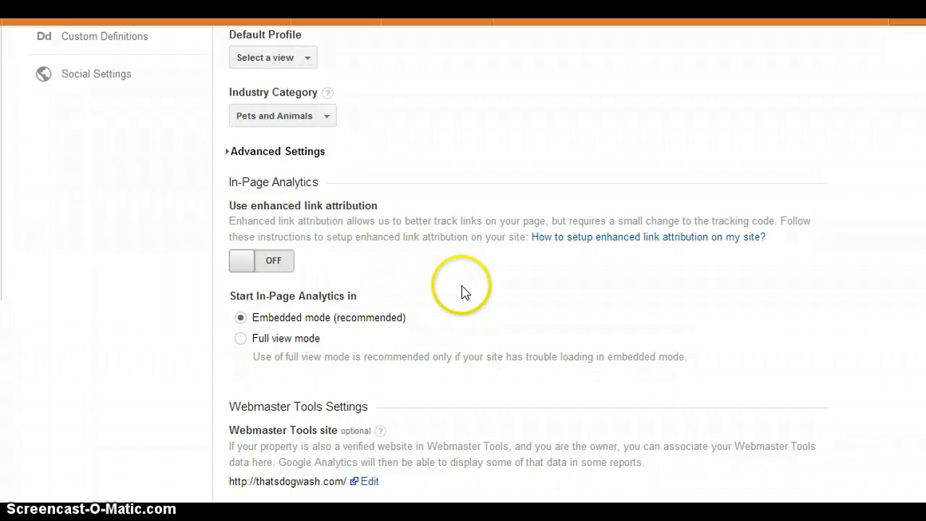
pyautogui.scroll(-5, 463, 291)
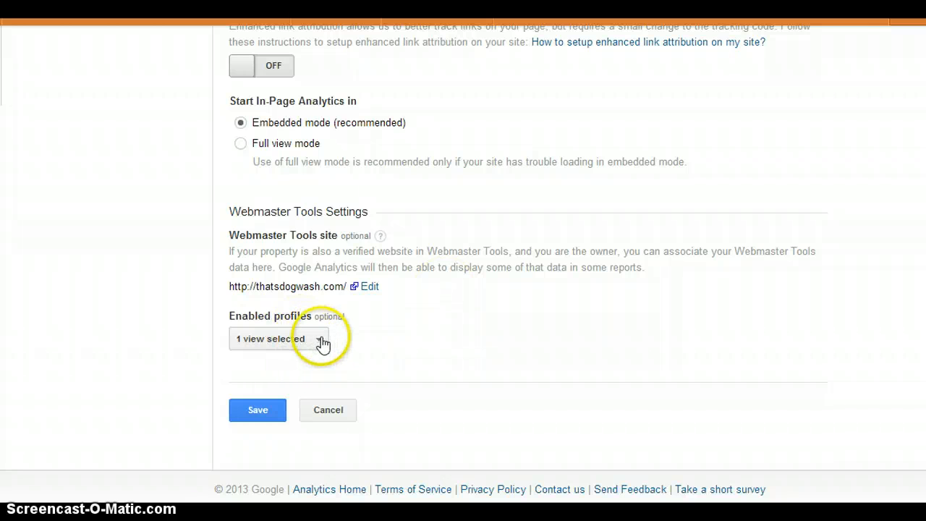
pyautogui.click(319, 339)
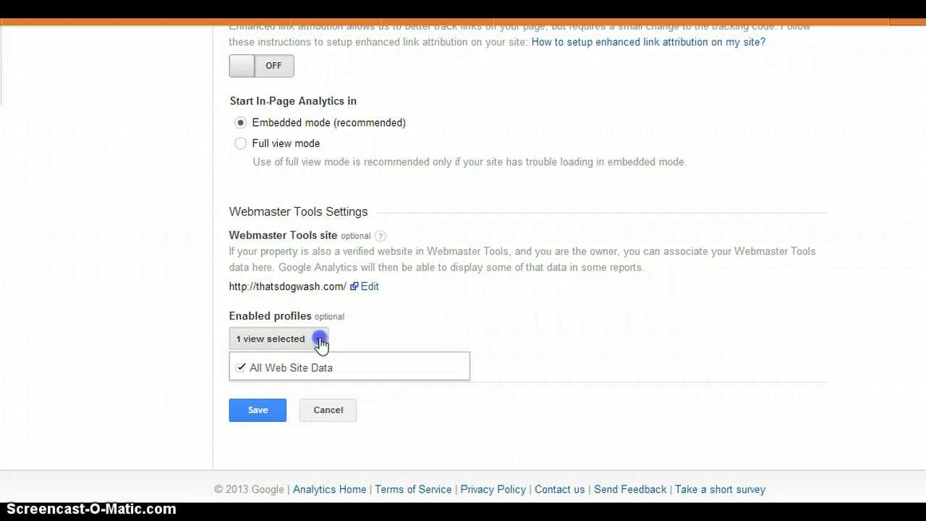
pyautogui.click(319, 339)
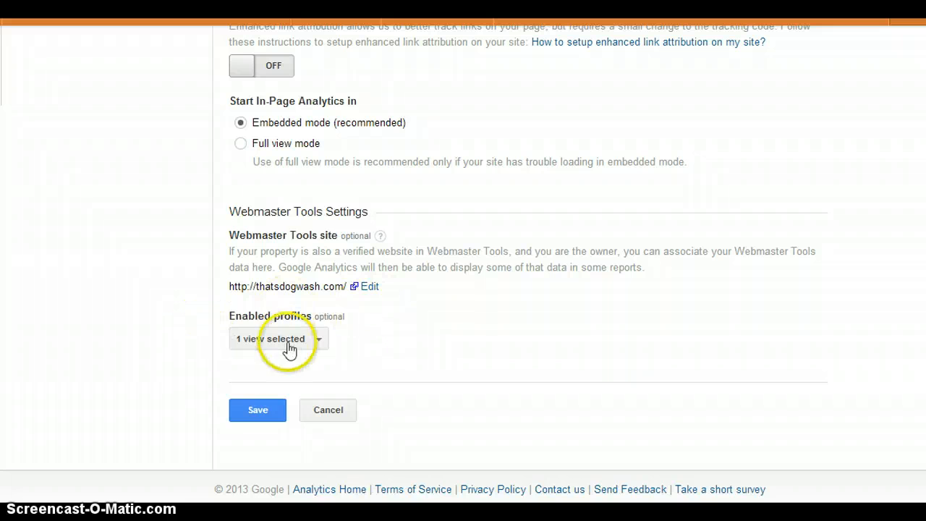
pyautogui.click(243, 417)
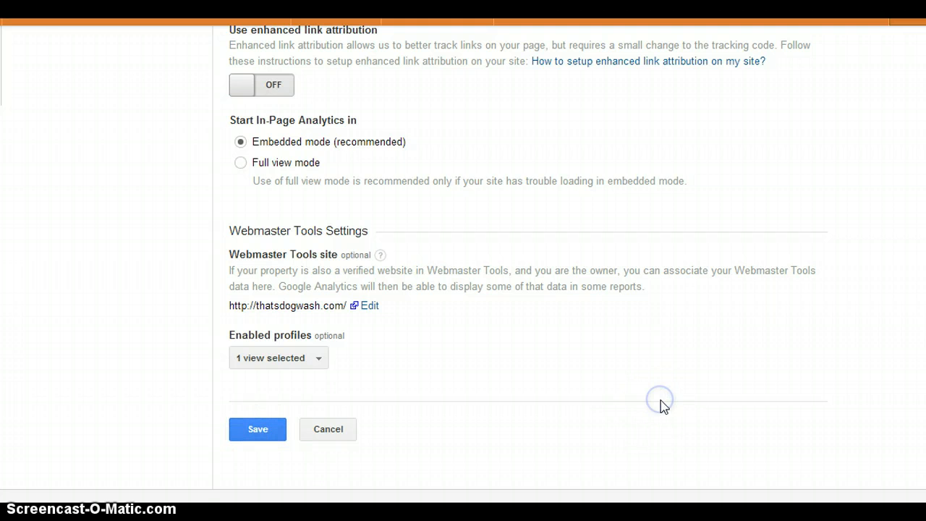
# - Look through the property's tracking info and user management sections and return to Property Settings
pyautogui.scroll(10, 661, 400)
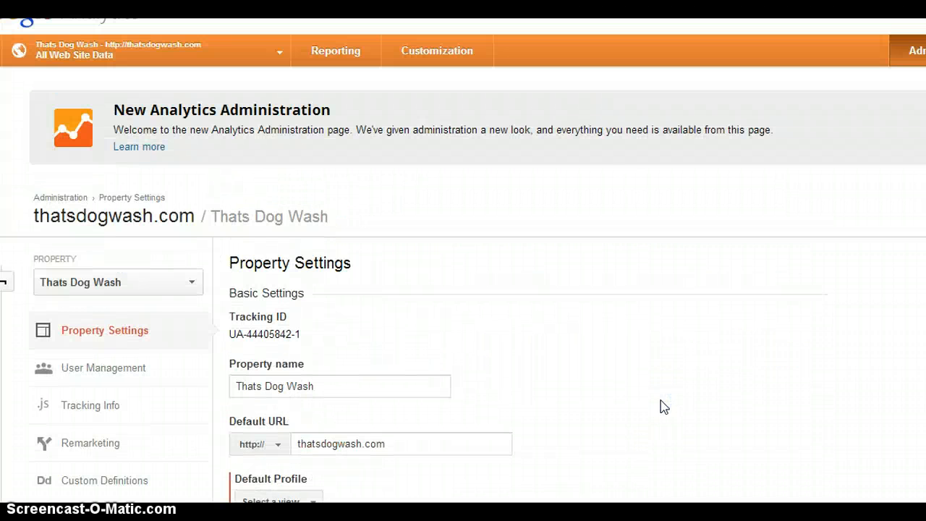
pyautogui.click(95, 408)
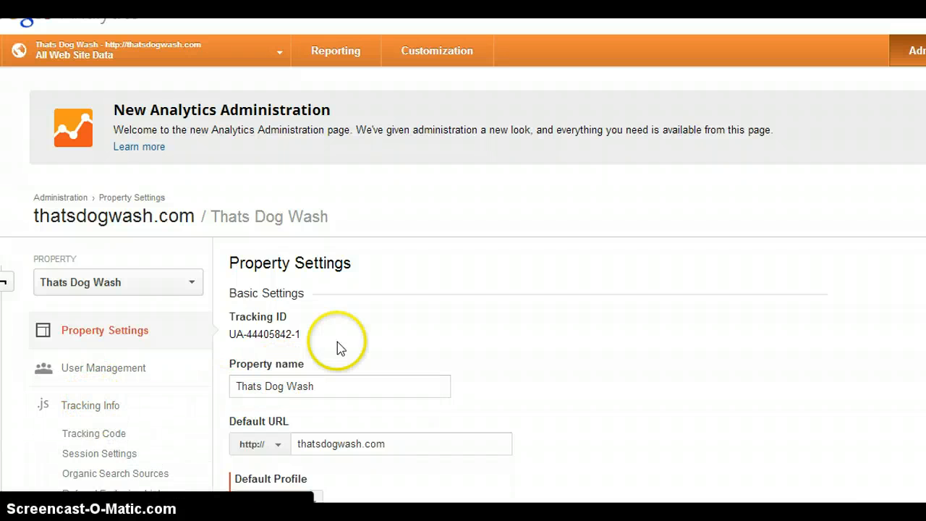
pyautogui.scroll(-3, 690, 277)
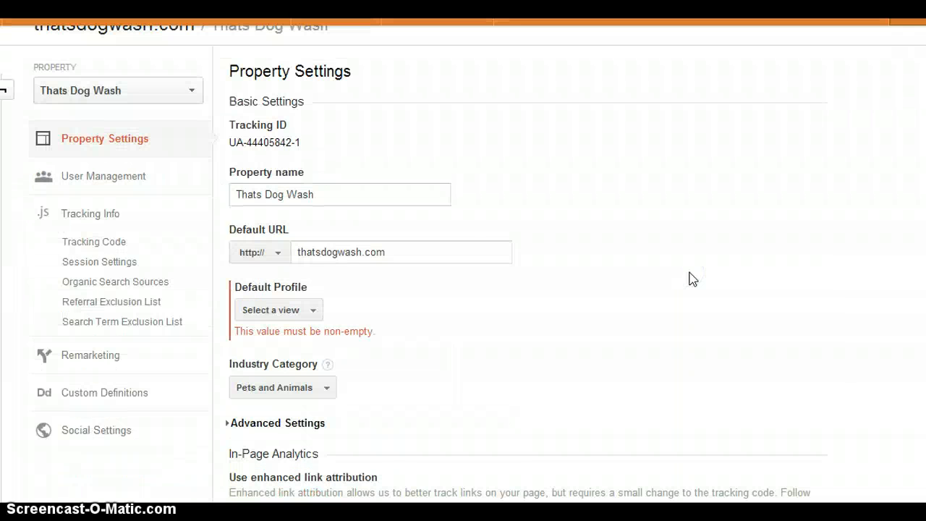
pyautogui.click(85, 215)
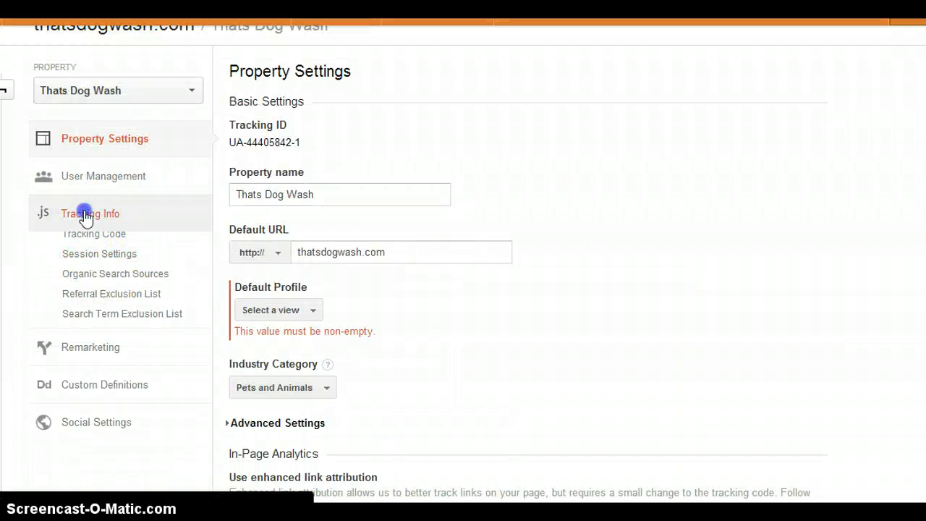
pyautogui.click(109, 178)
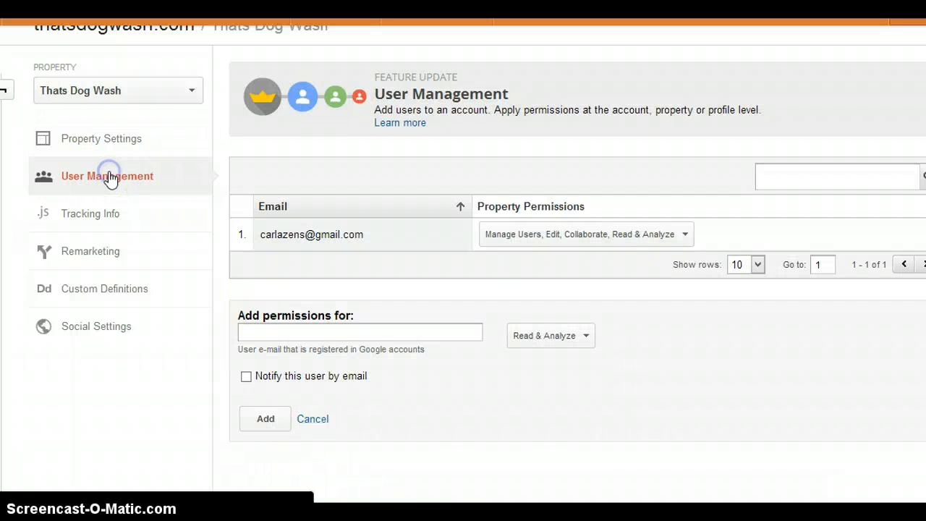
pyautogui.click(102, 148)
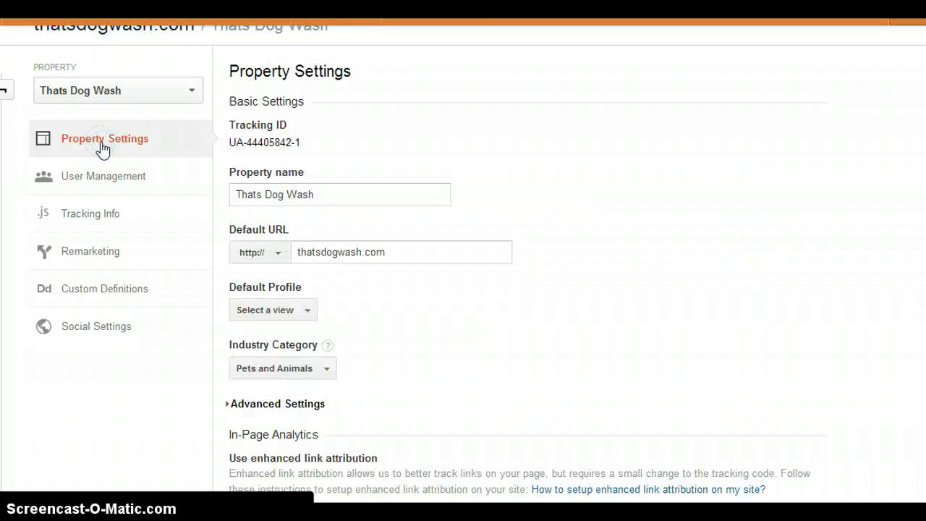
# - Choose the Thats Dog Wash property in the property list and go back to the account, property and view administration overview
pyautogui.click(166, 105)
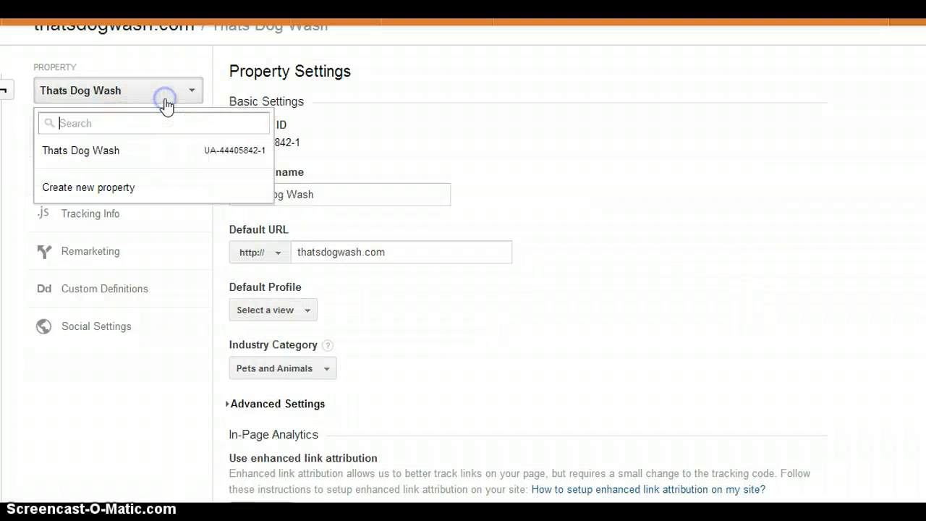
pyautogui.click(107, 153)
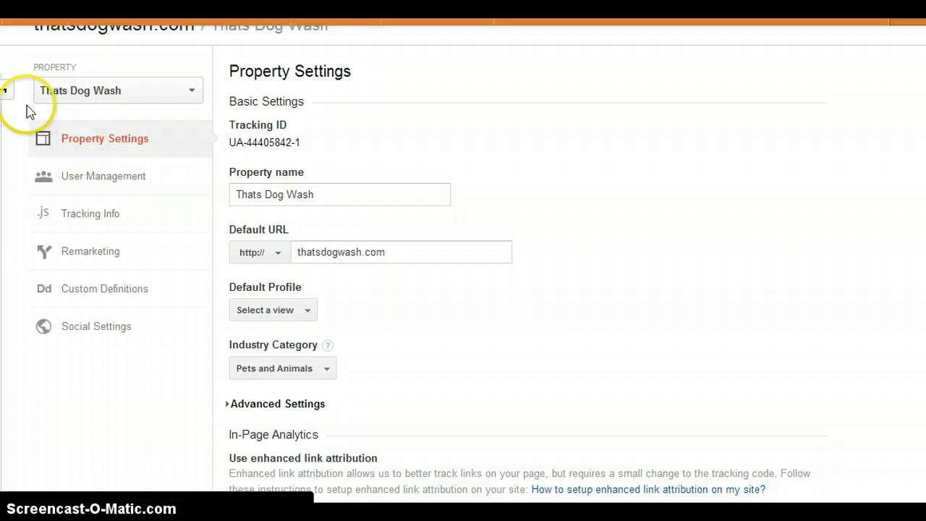
pyautogui.click(7, 94)
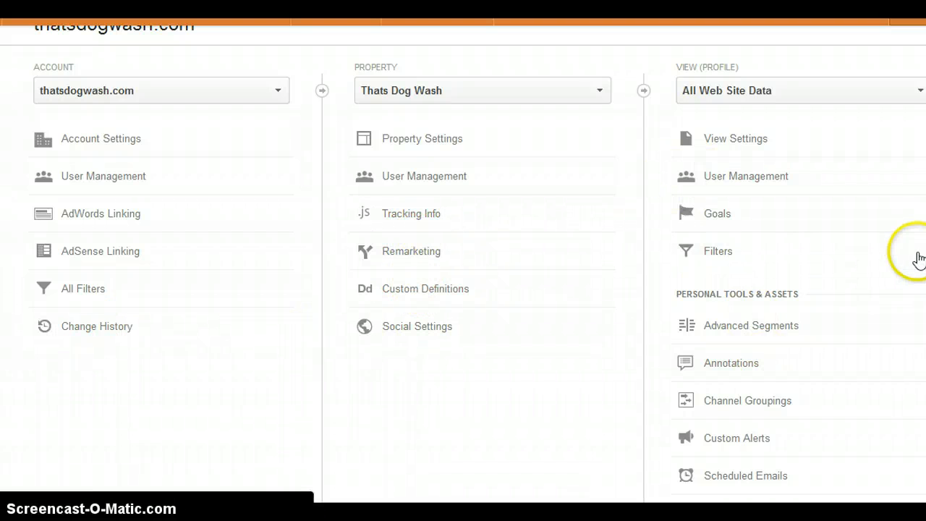
pyautogui.scroll(-3, 464, 260)
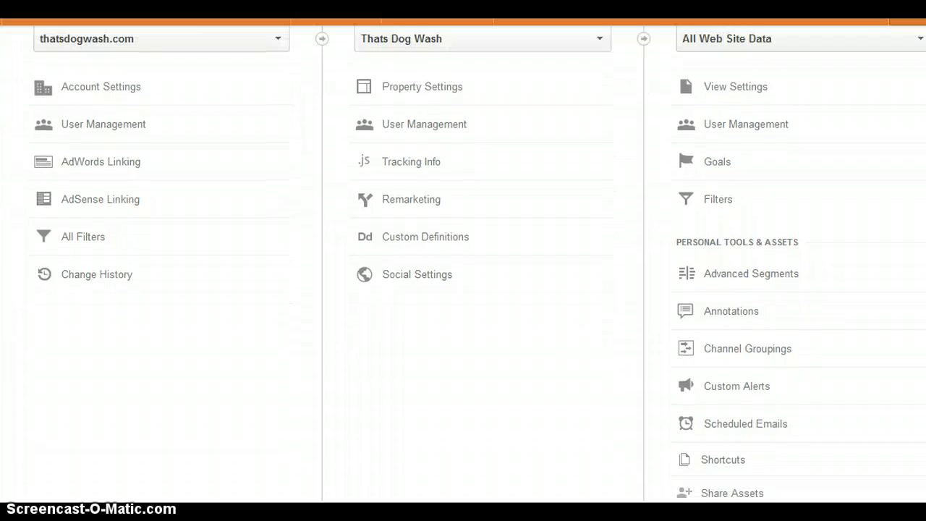
# - Find the thatsdogwash.com account in the accounts list and return to its administration overview
pyautogui.scroll(5, 745, 165)
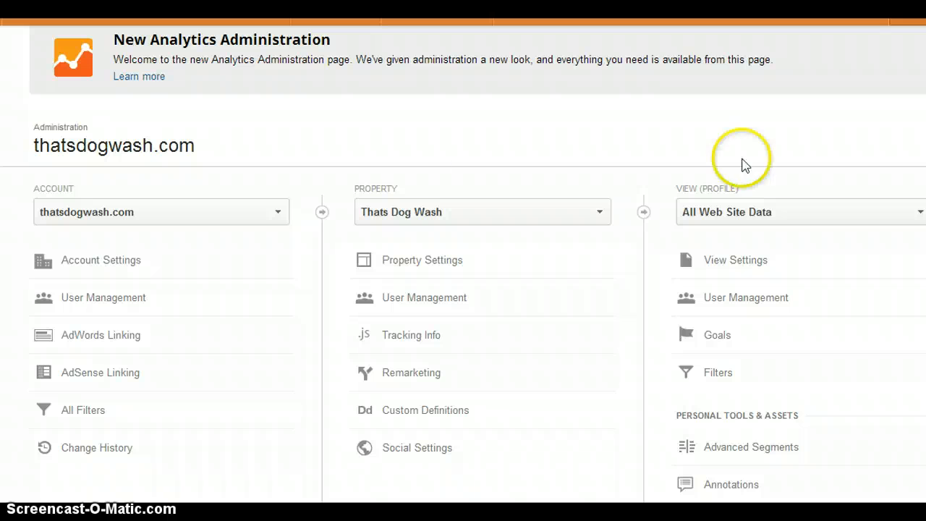
pyautogui.click(170, 22)
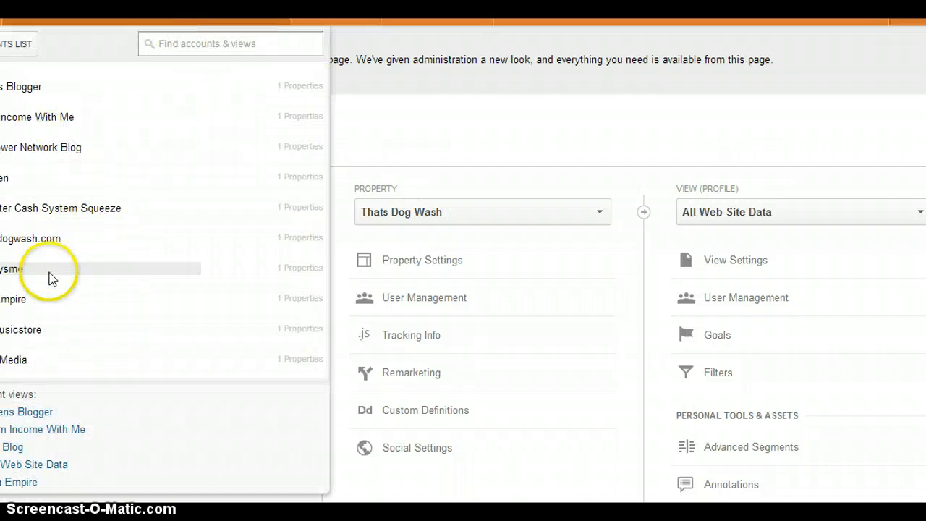
pyautogui.click(72, 239)
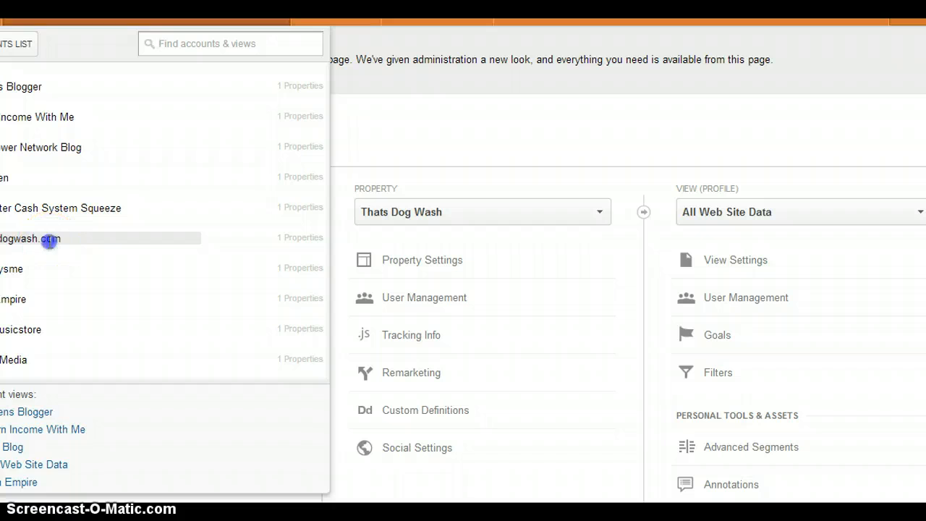
pyautogui.click(34, 283)
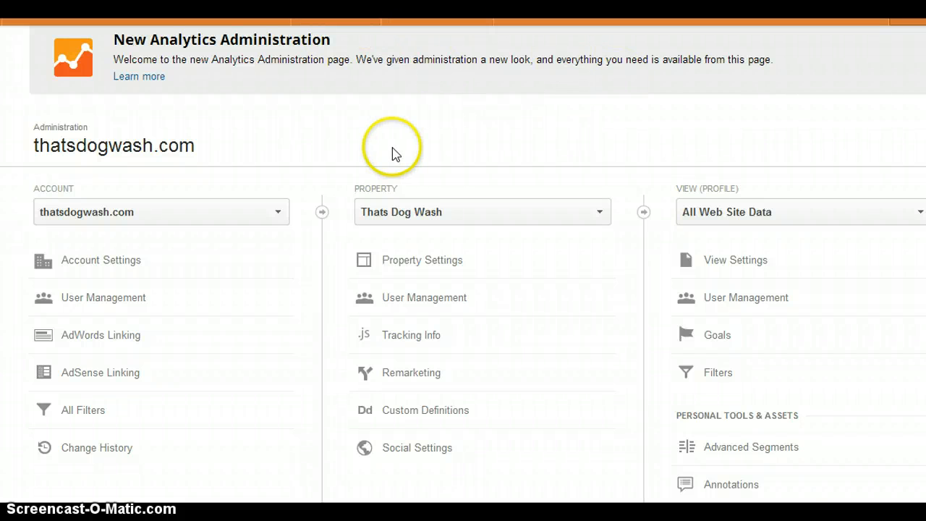
# - Check which views are available for the Thats Dog Wash property, keeping All Web Site Data selected
pyautogui.scroll(-3, 463, 263)
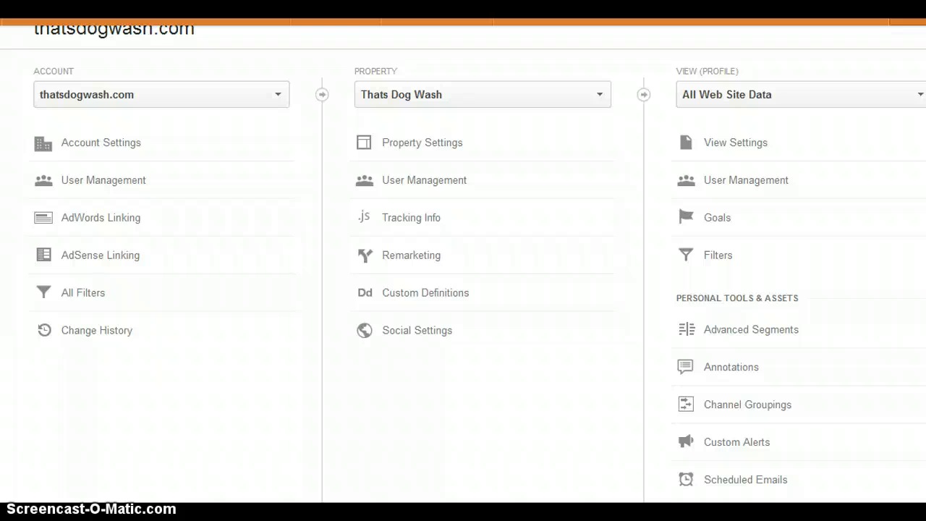
pyautogui.click(854, 98)
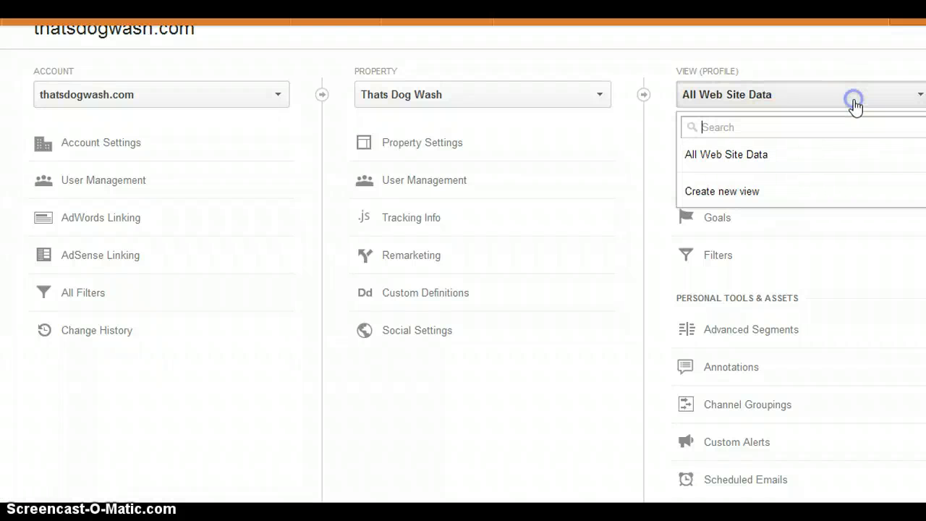
pyautogui.click(856, 107)
pyautogui.click(787, 343)
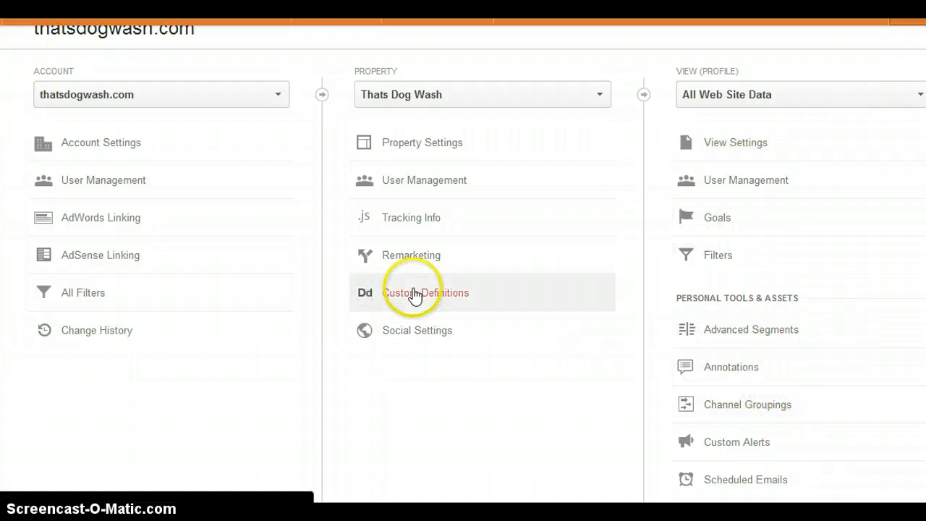
# - Open the Audience Overview report for All Web Site Data and expand the Demographics and Behavior report groups
pyautogui.click(335, 16)
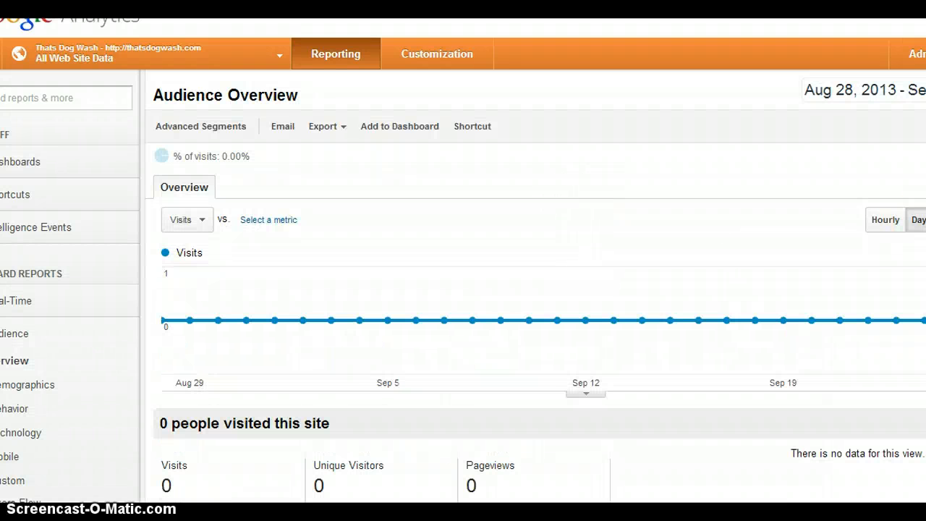
pyautogui.scroll(-3, 463, 289)
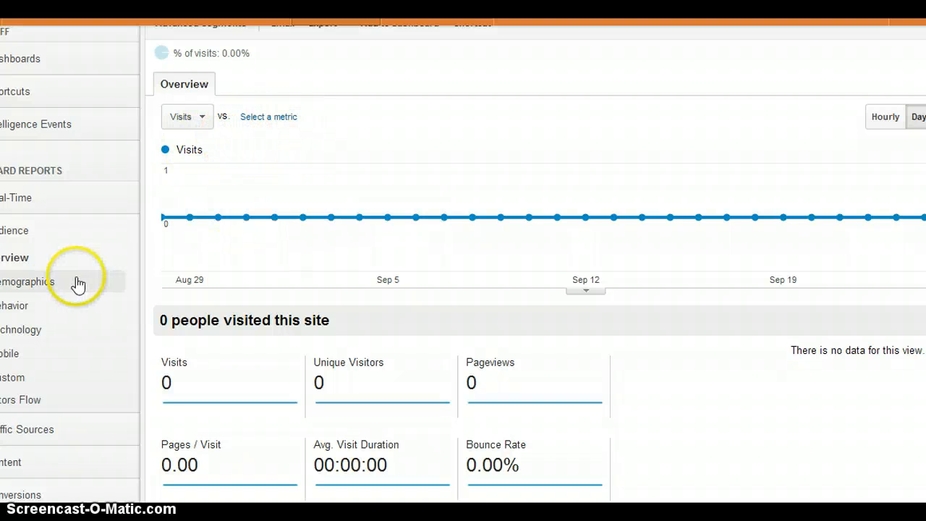
pyautogui.click(52, 284)
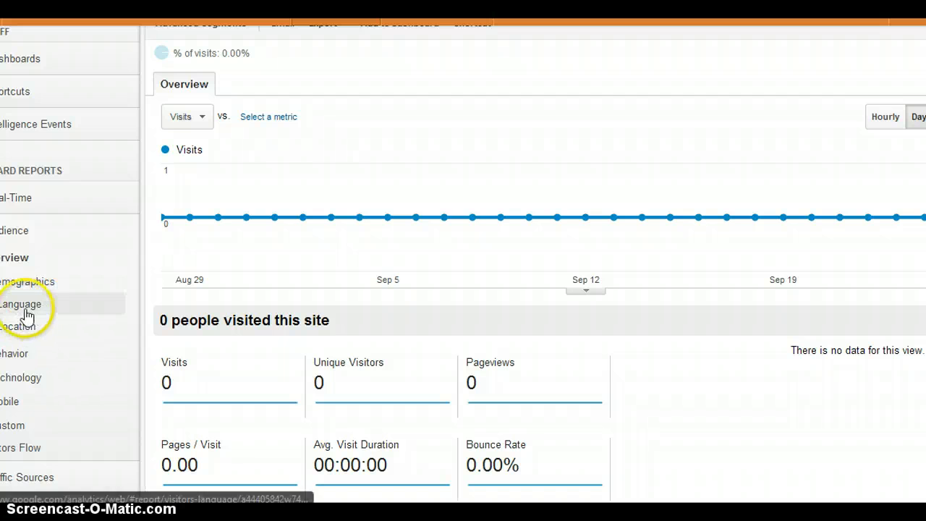
pyautogui.click(31, 354)
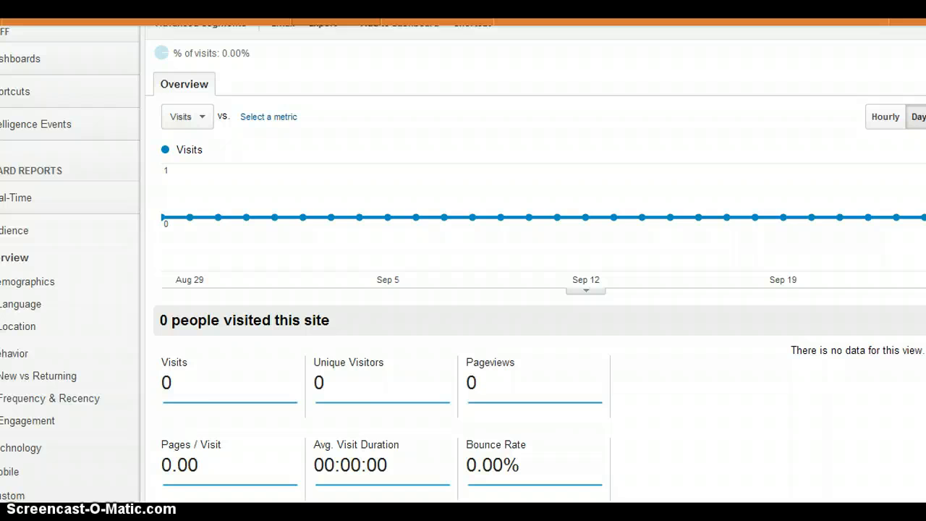
pyautogui.scroll(-3, 463, 261)
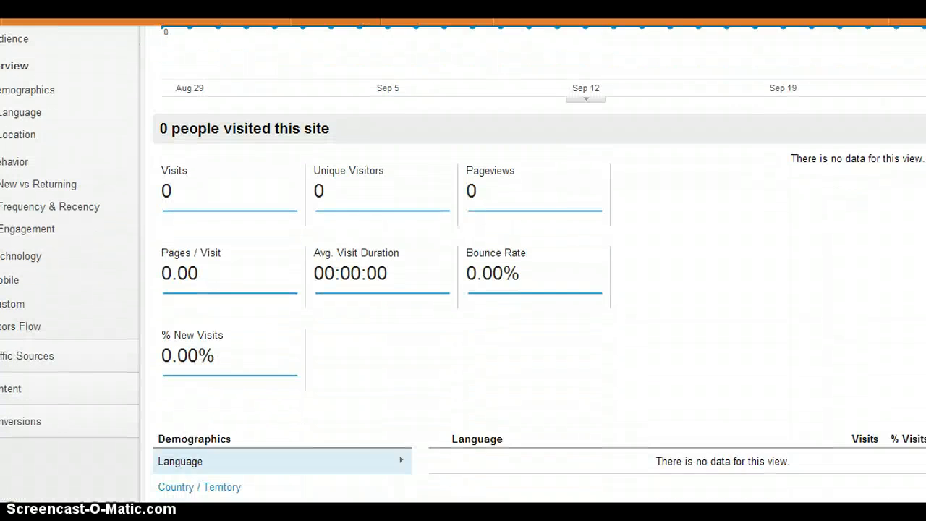
# - Look over the audience metrics, expand Traffic Sources and open its Overview report
pyautogui.scroll(-1, 463, 260)
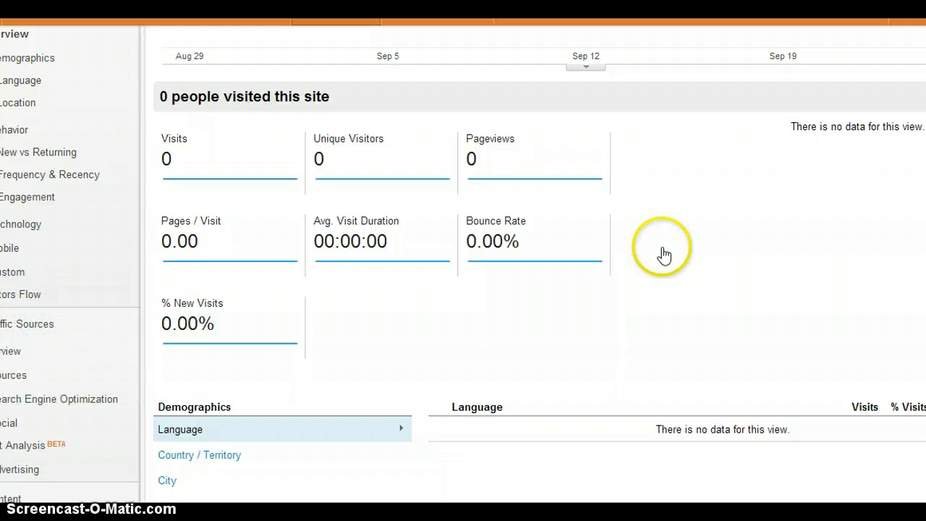
pyautogui.scroll(-3, 463, 261)
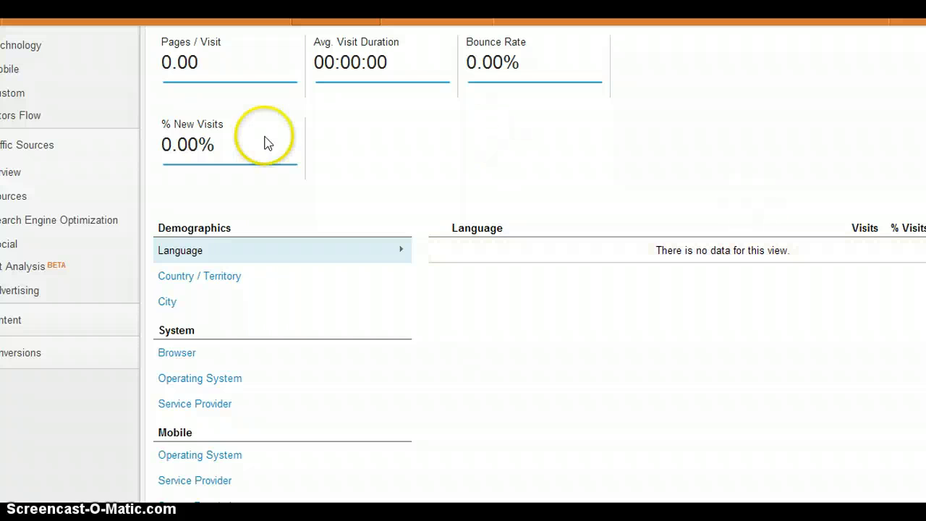
pyautogui.click(27, 184)
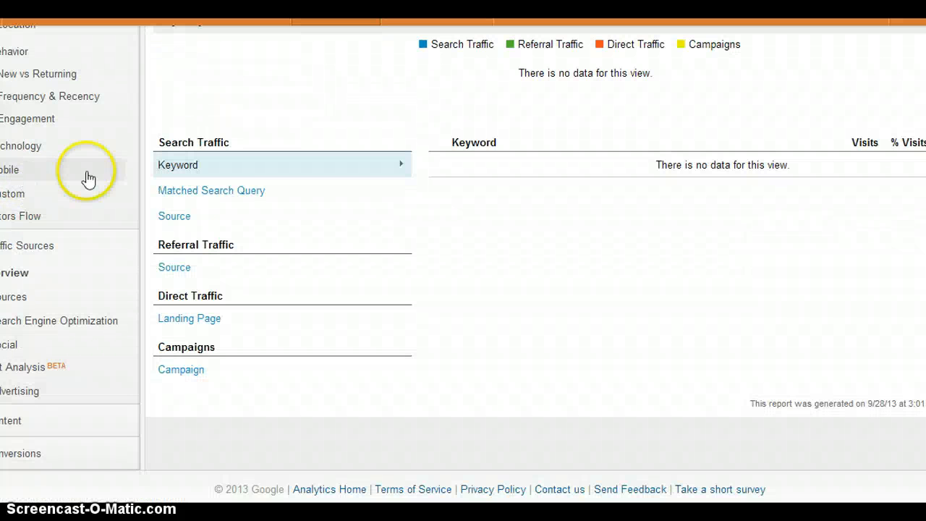
# - Expand the Sources group under Traffic Sources and its Search subgroup to see the individual reports
pyautogui.click(58, 300)
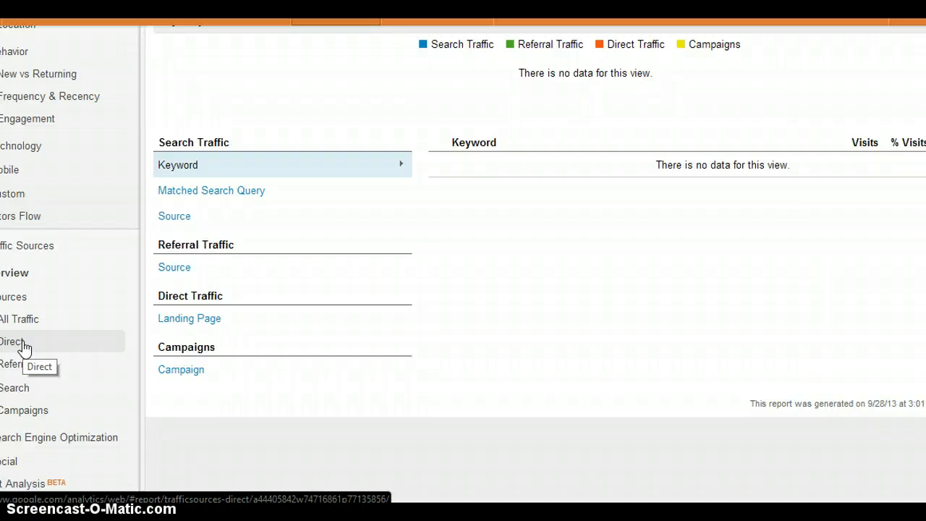
pyautogui.click(50, 408)
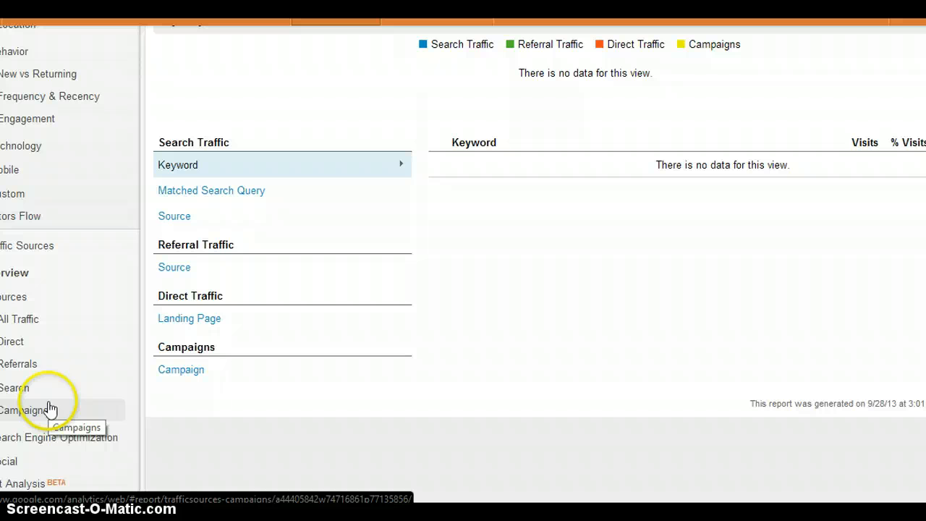
pyautogui.click(26, 390)
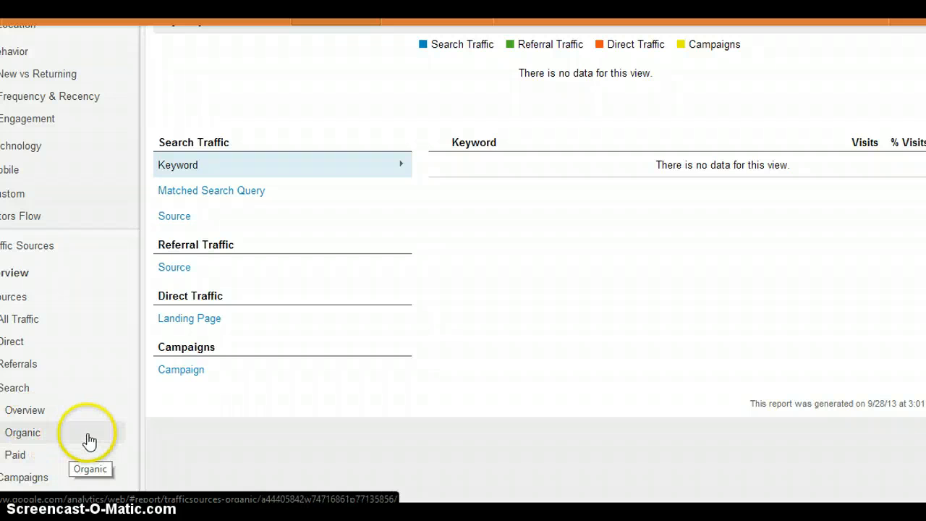
# - Open the Queries report under Search Engine Optimization and review its impressions chart and query table
pyautogui.scroll(-5, 89, 440)
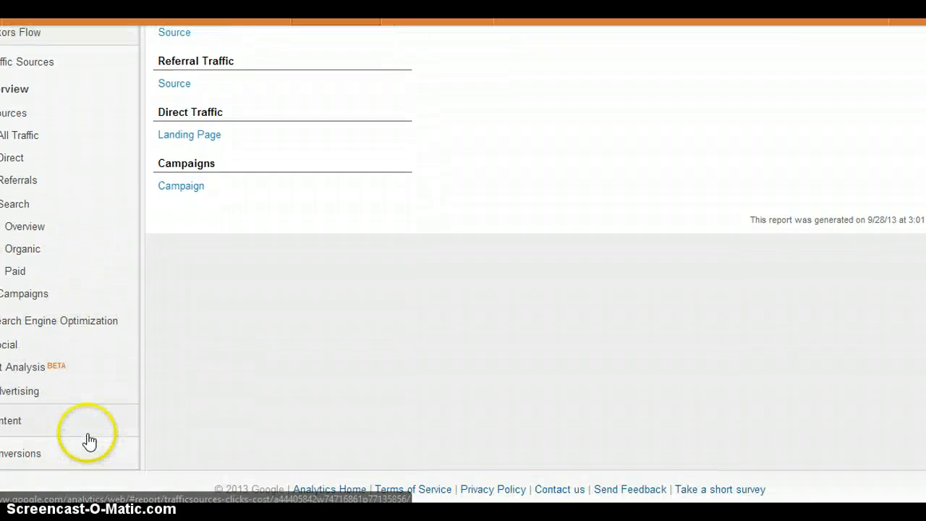
pyautogui.click(77, 327)
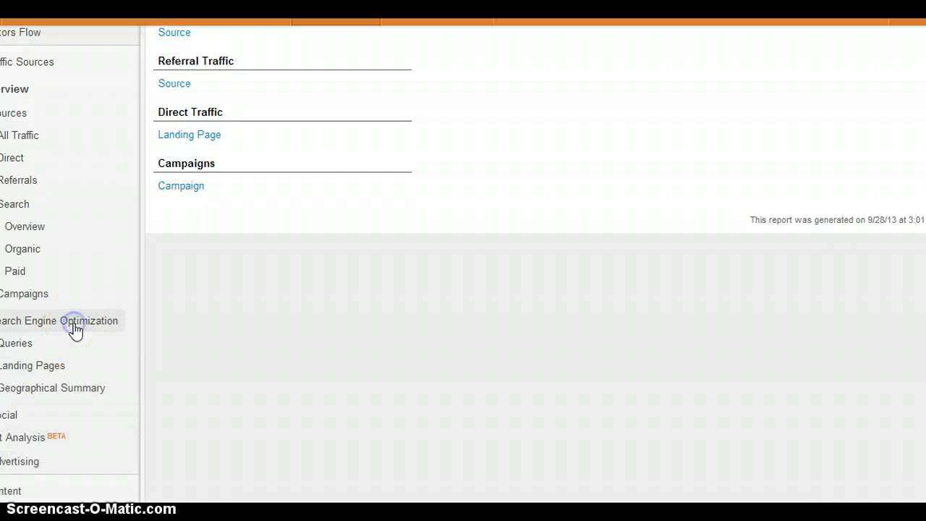
pyautogui.click(34, 351)
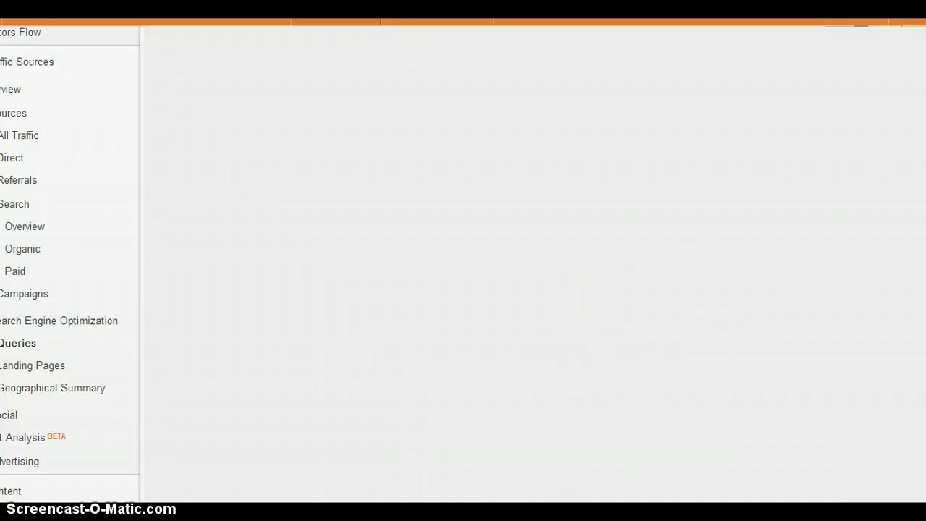
pyautogui.scroll(7, 536, 265)
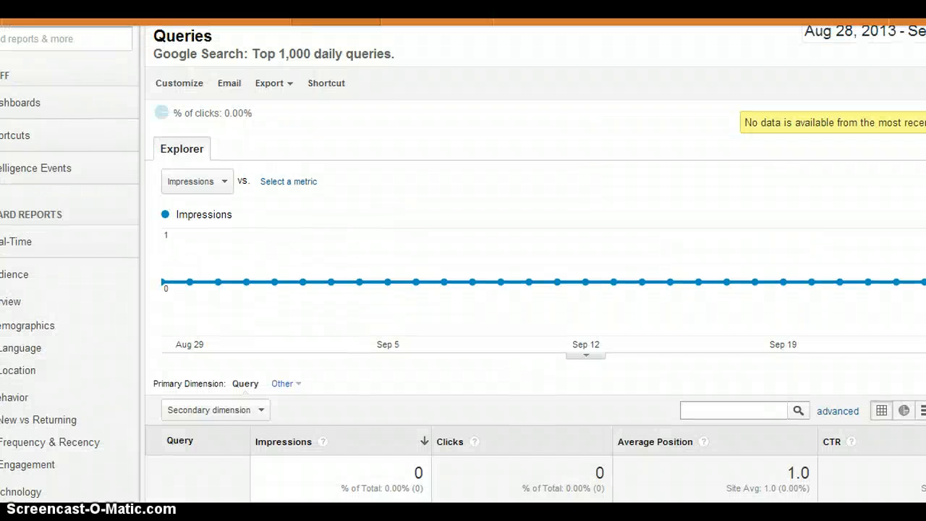
pyautogui.scroll(-1, 535, 264)
pyautogui.scroll(-6, 535, 264)
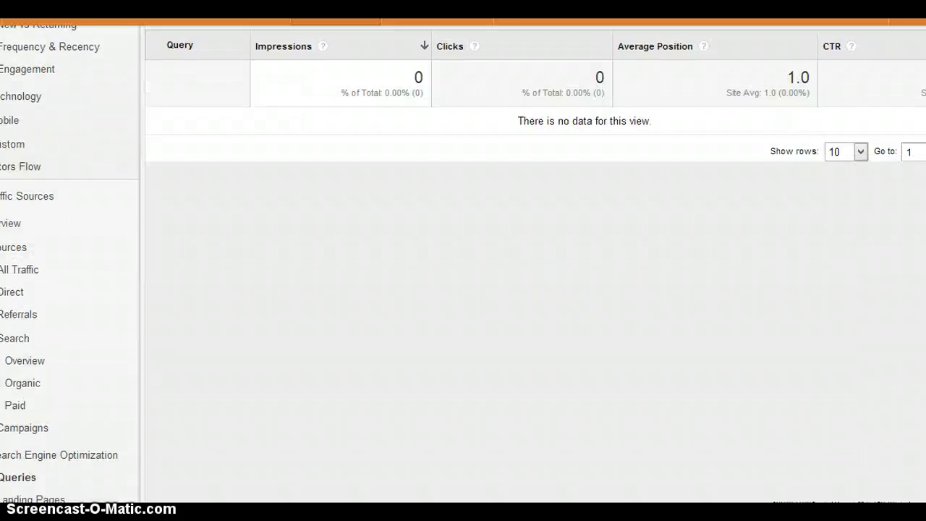
pyautogui.scroll(-3, 536, 265)
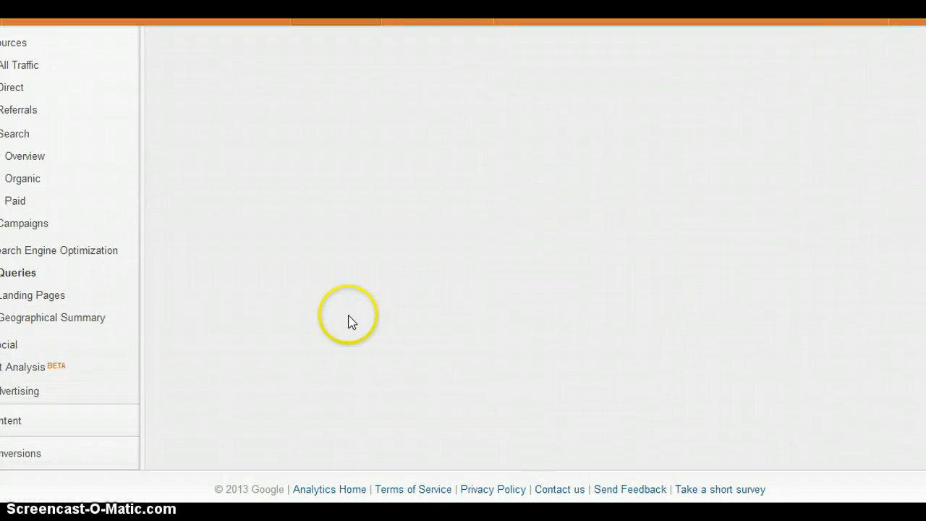
# - Open the Search Engine Optimization Landing Pages report, switch to the All Traffic report and review its Source / Medium data
pyautogui.click(74, 293)
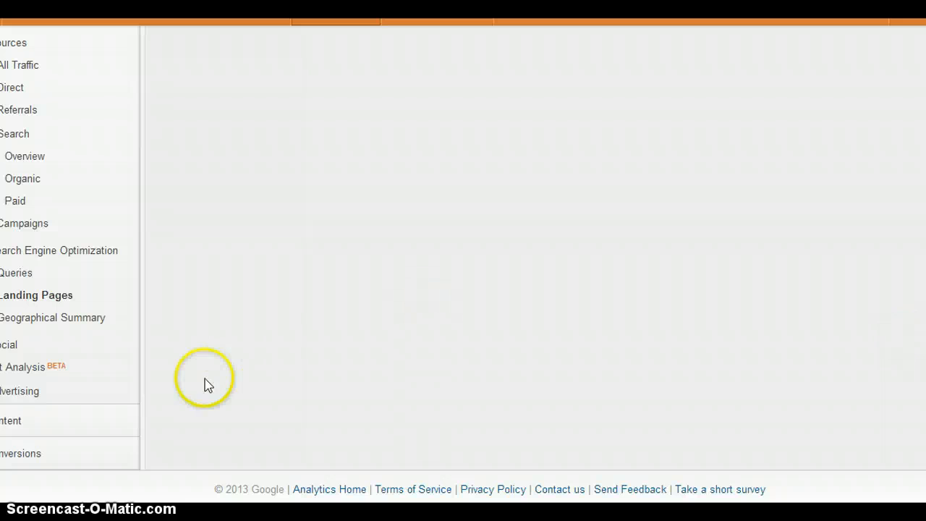
pyautogui.click(42, 424)
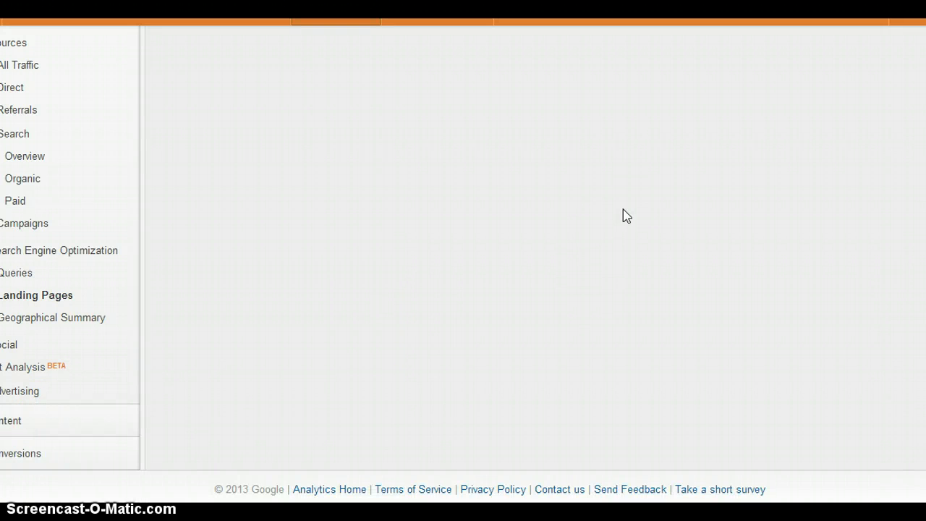
pyautogui.click(28, 69)
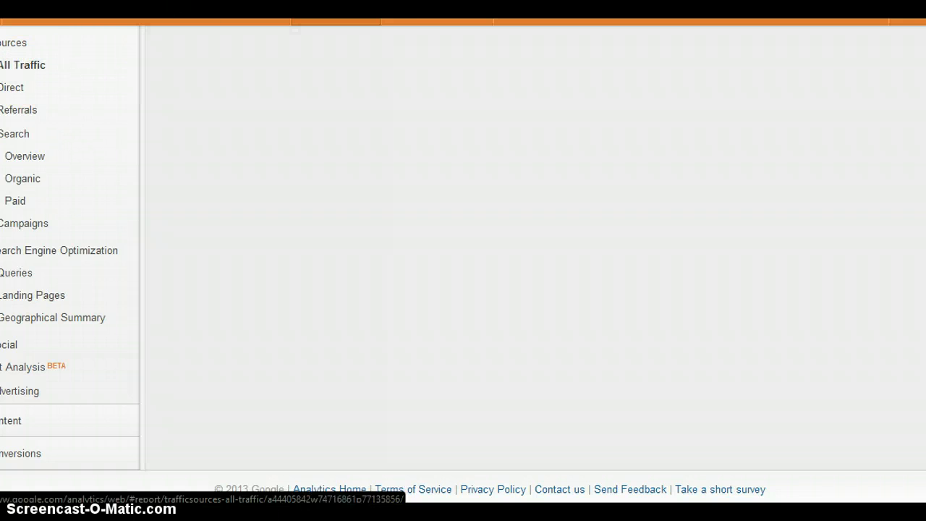
pyautogui.scroll(9, 536, 261)
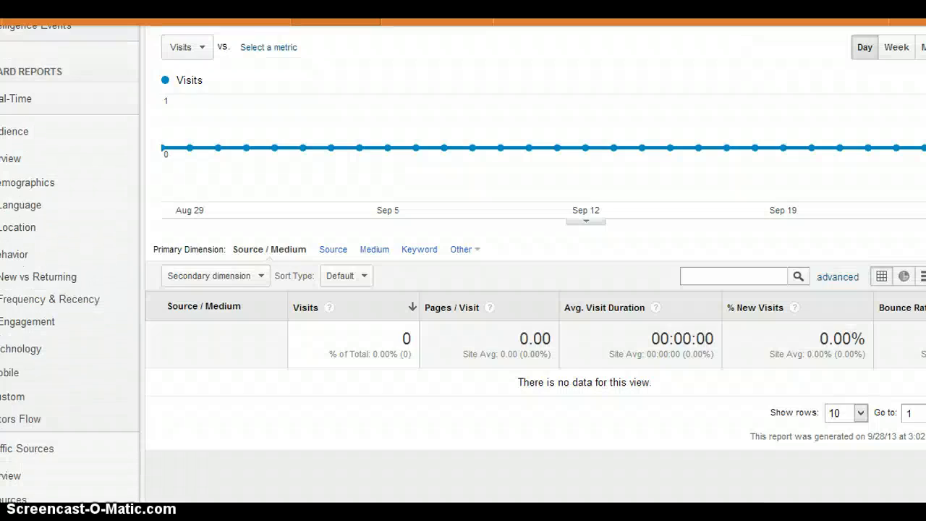